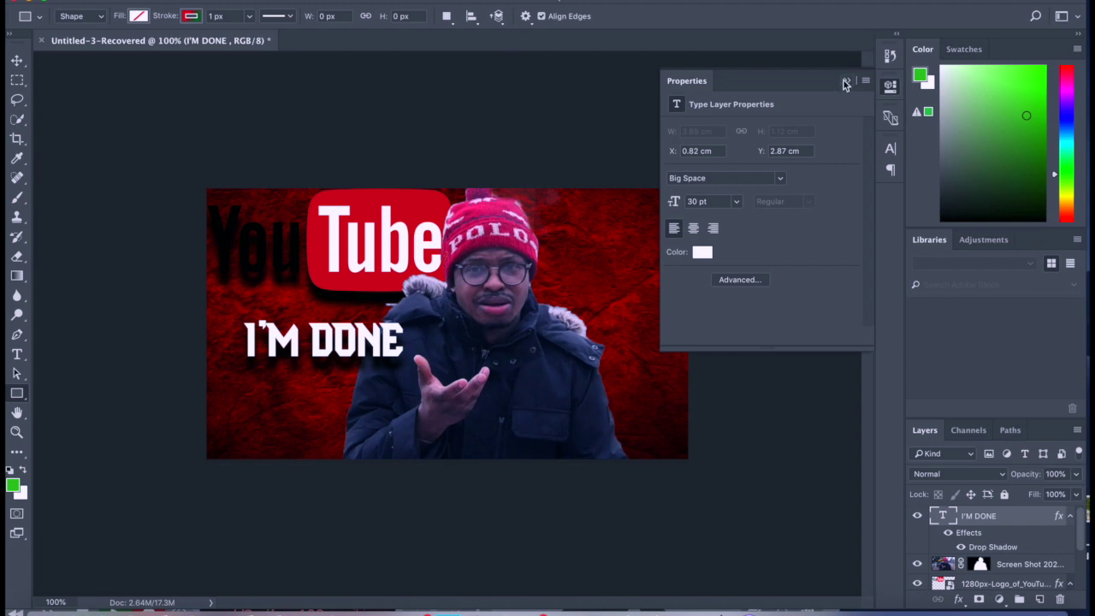
Collapse the type layer's Properties panel and create a new 1280×720 document
{"action": "left_click", "coordinate": [845, 82]}
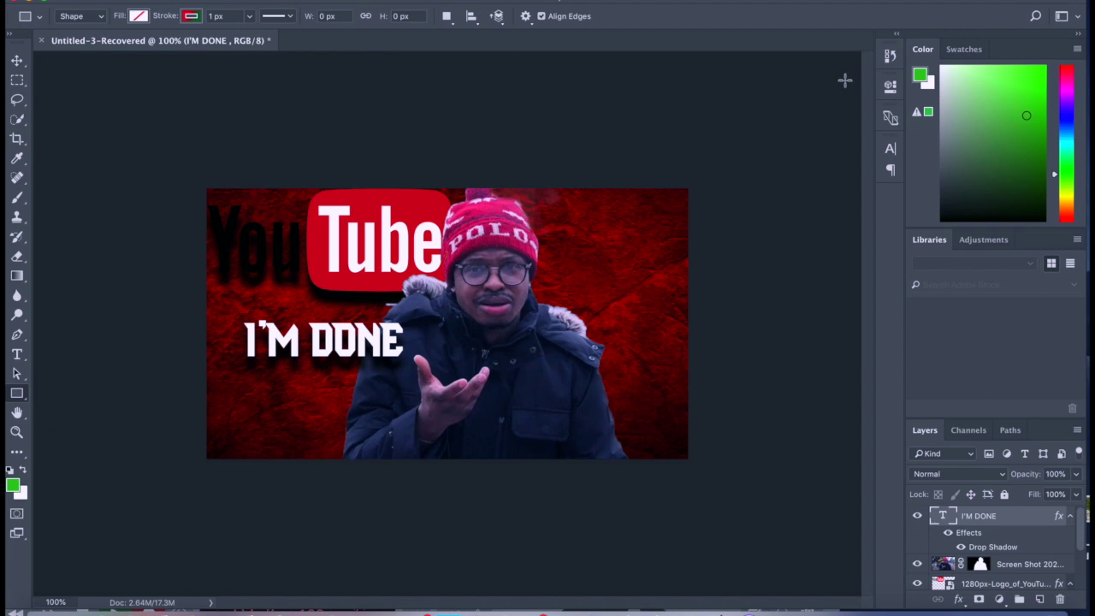
{"action": "key", "text": "super+n"}
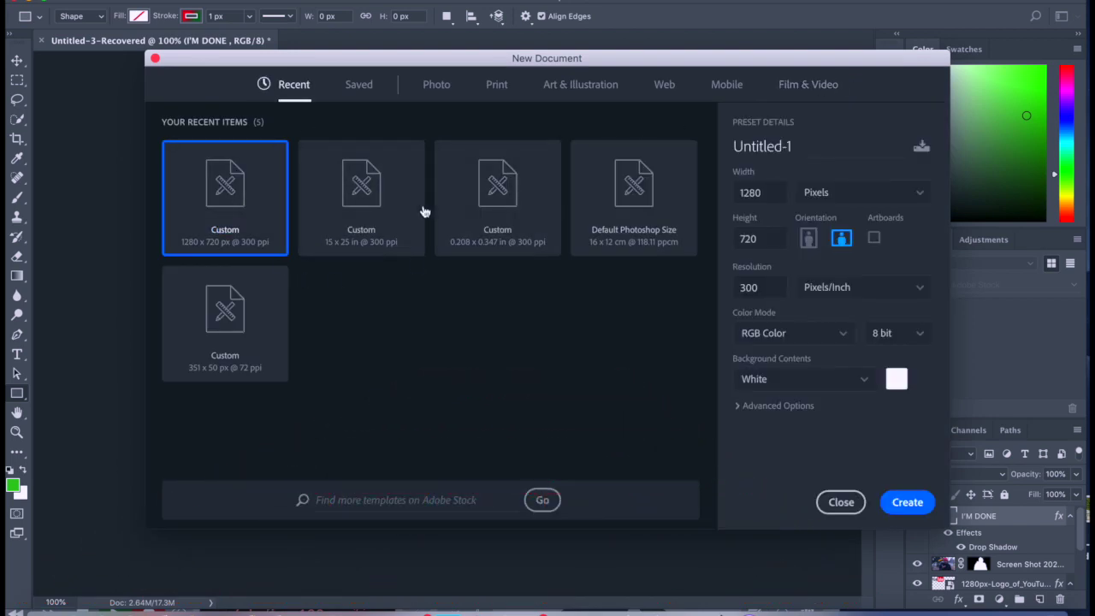
{"action": "double_click", "coordinate": [230, 199]}
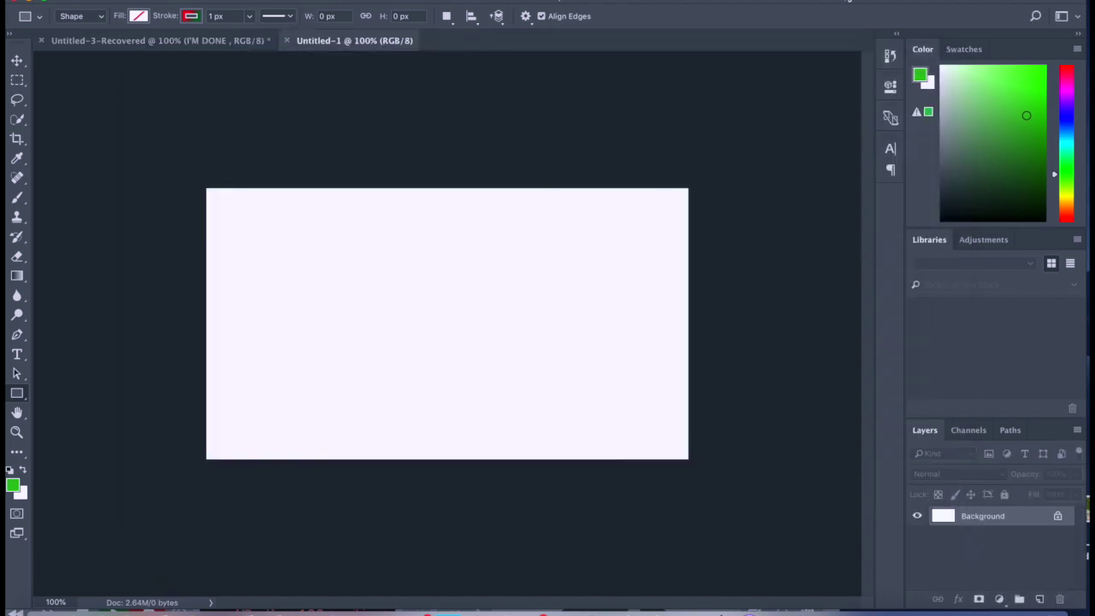
Place the man's screenshot from the TN folder, undo it, and close Untitled-1
{"action": "left_click_drag", "start_coordinate": [849, 2], "coordinate": [728, 2]}
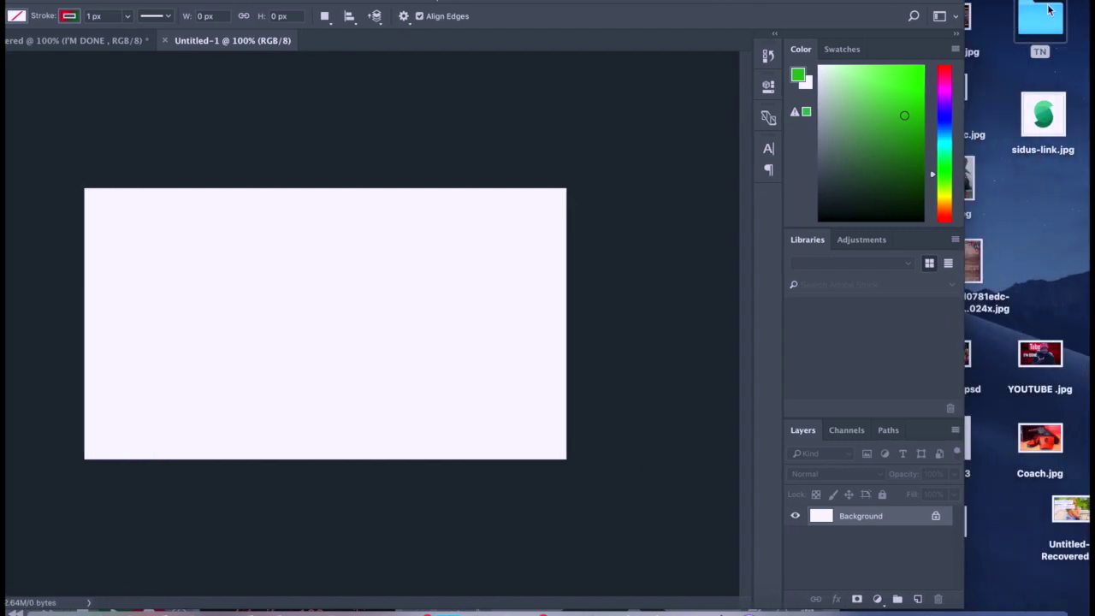
{"action": "left_click", "coordinate": [1049, 9]}
{"action": "double_click", "coordinate": [1048, 9]}
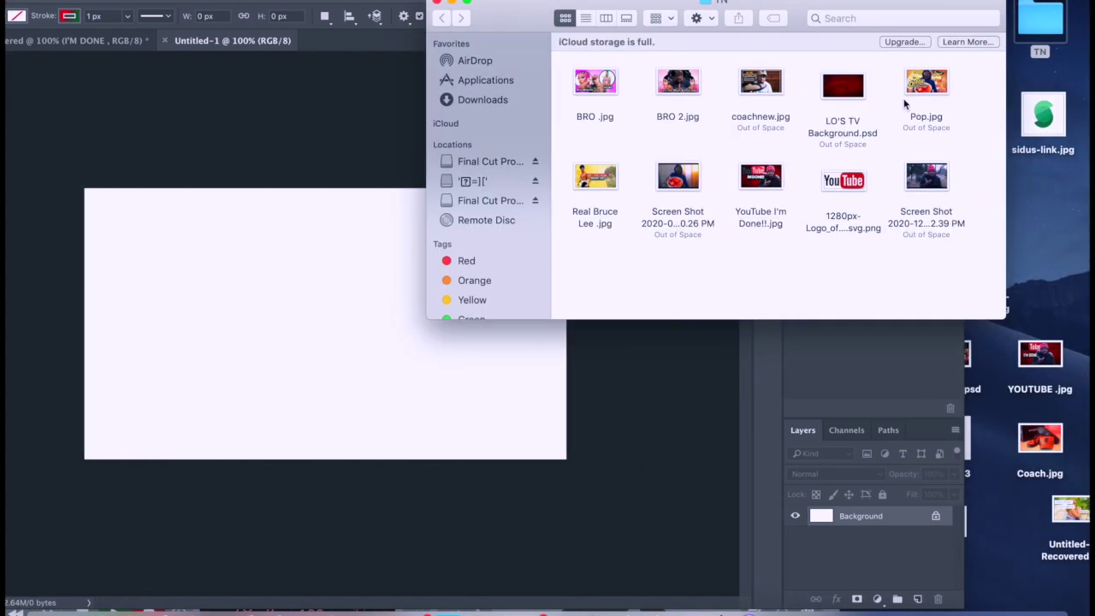
{"action": "left_click_drag", "start_coordinate": [930, 188], "coordinate": [326, 293]}
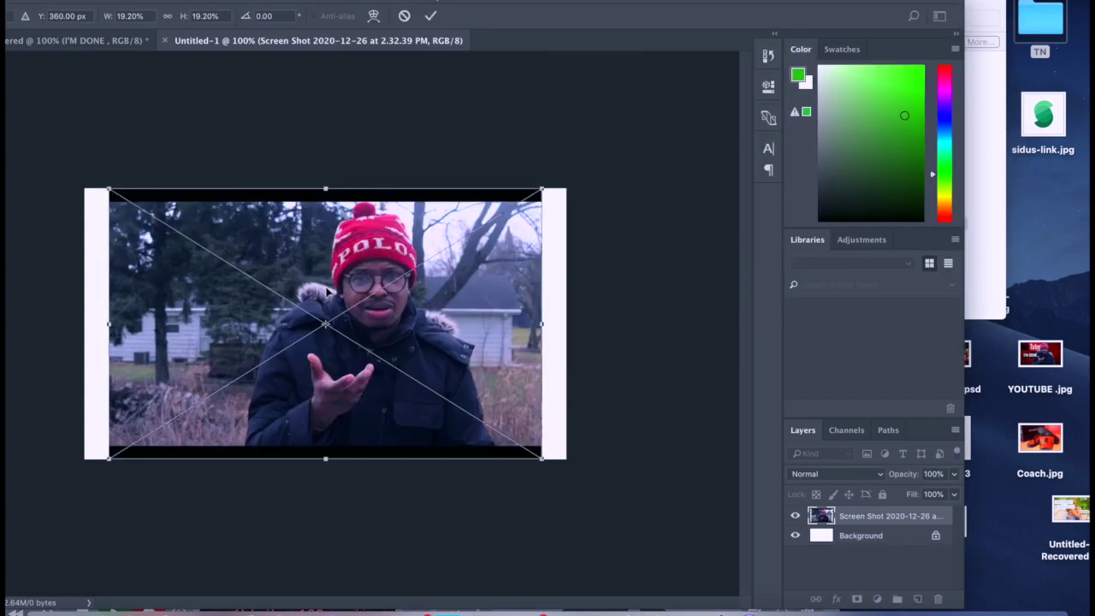
{"action": "key", "text": "Return"}
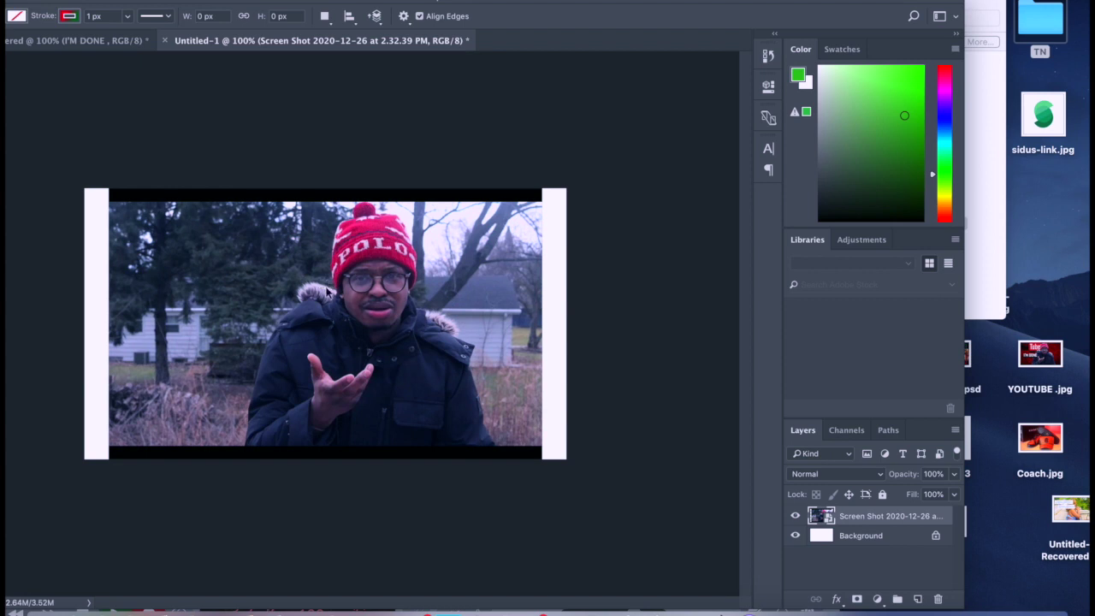
{"action": "key", "text": "ctrl+z"}
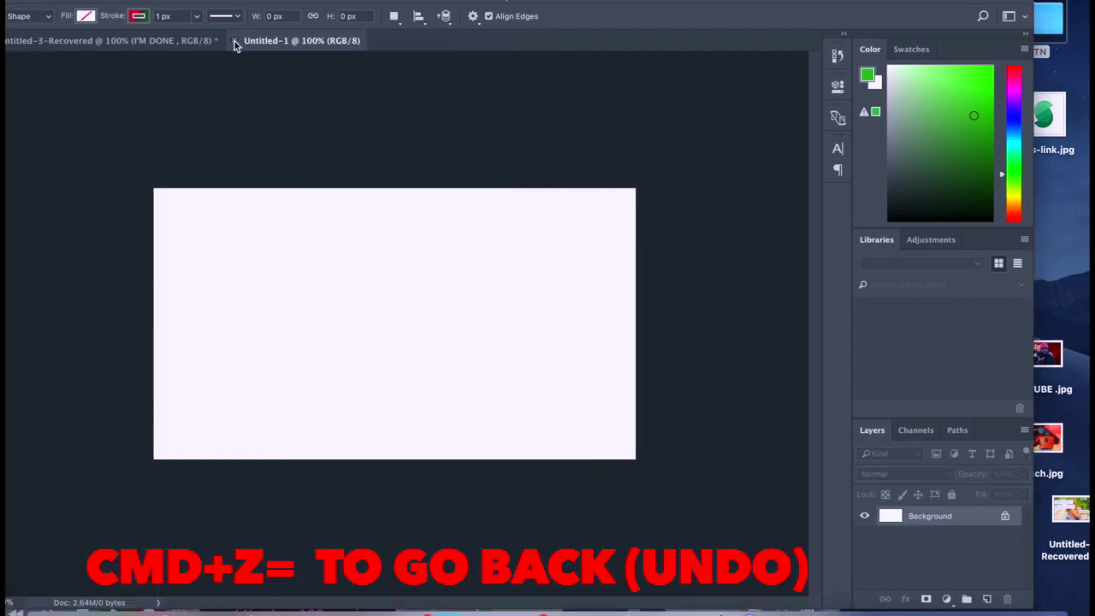
{"action": "left_click", "coordinate": [234, 41]}
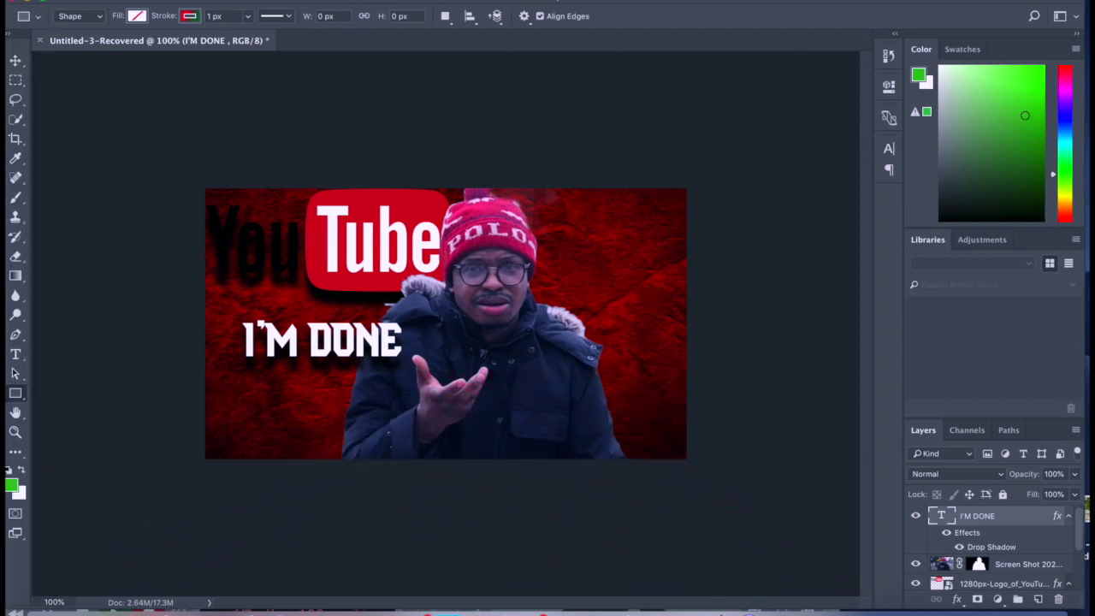
Create a blank white 1280×720 document and bring the TN image folder alongside
{"action": "key", "text": "super+n"}
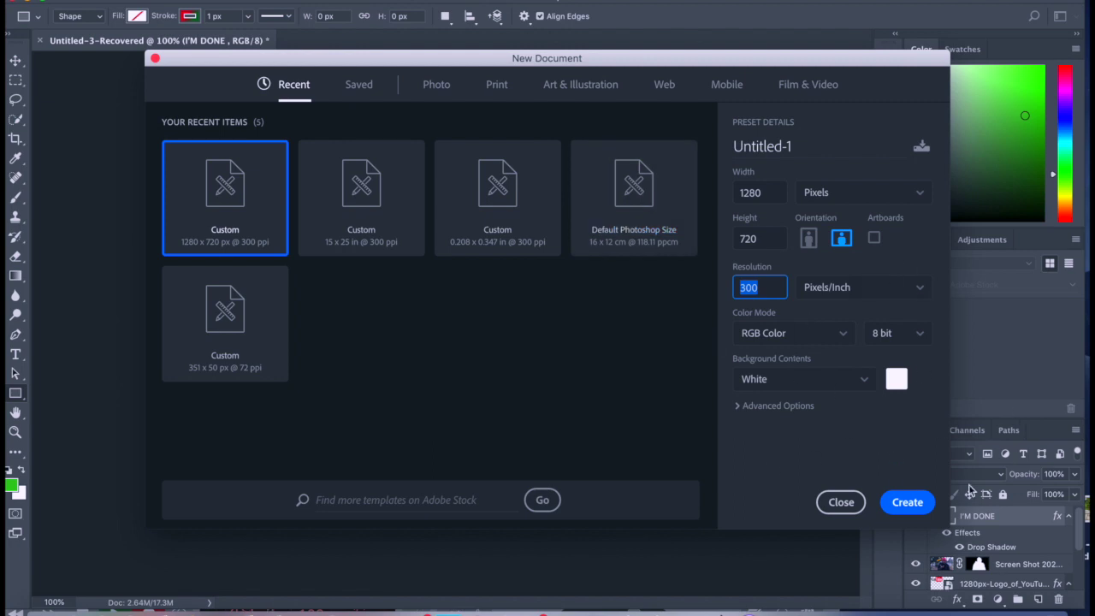
{"action": "left_click", "coordinate": [913, 505]}
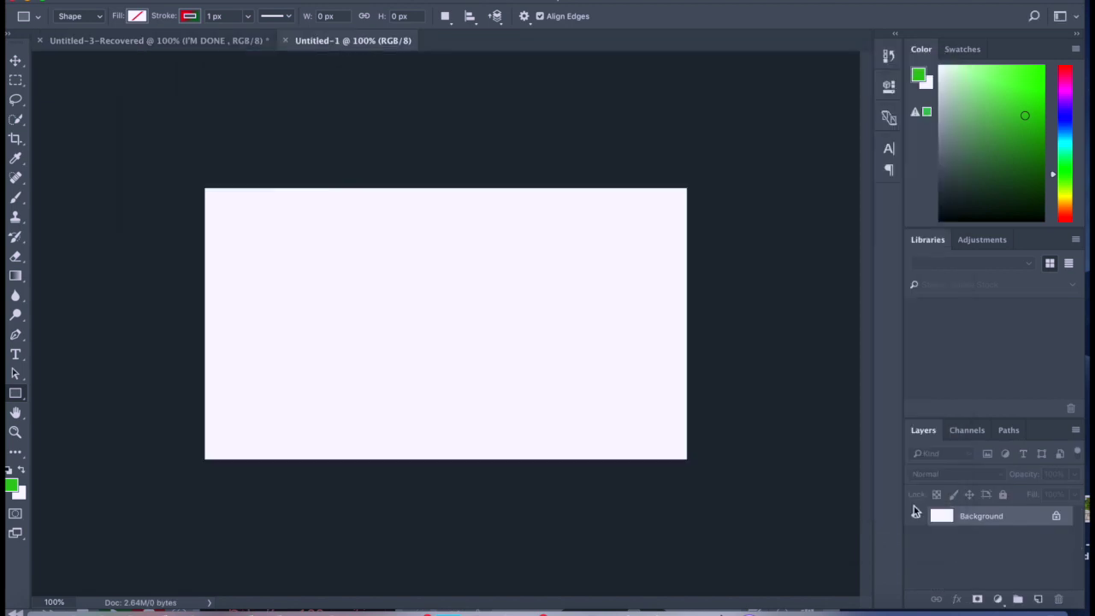
{"action": "left_click_drag", "start_coordinate": [835, 2], "coordinate": [664, 2]}
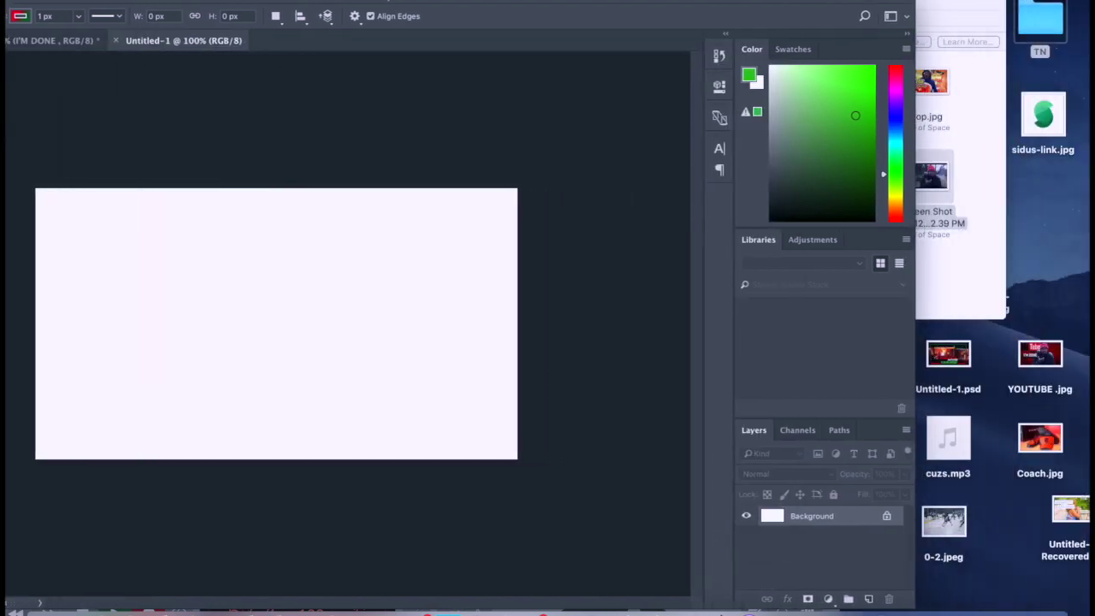
{"action": "left_click", "coordinate": [969, 100]}
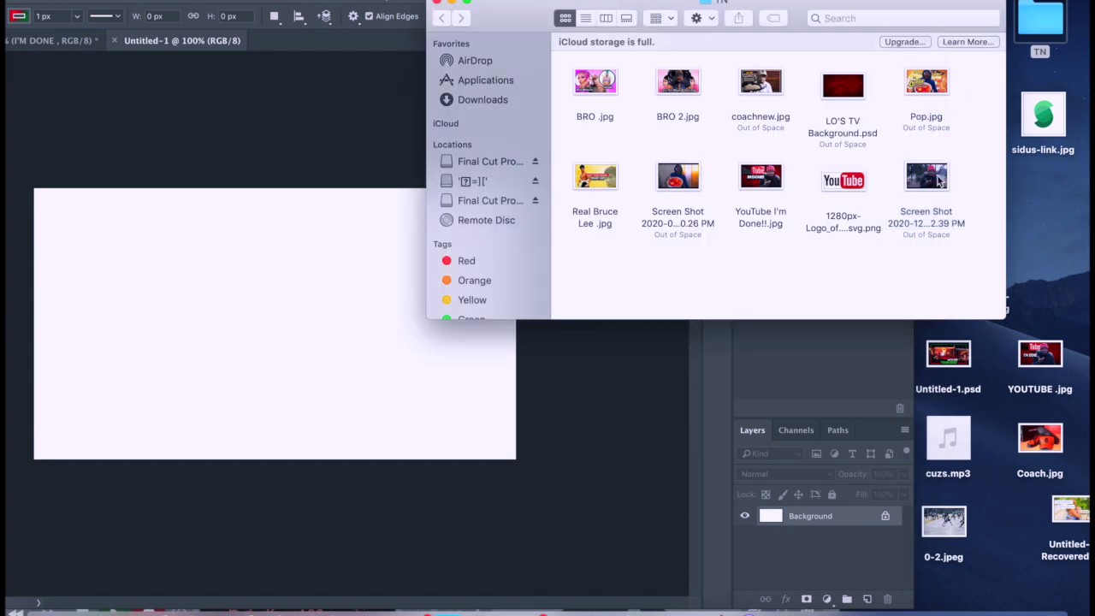
Place the man's screenshot and scale it up proportionally until it covers the canvas
{"action": "left_click_drag", "start_coordinate": [929, 177], "coordinate": [205, 328]}
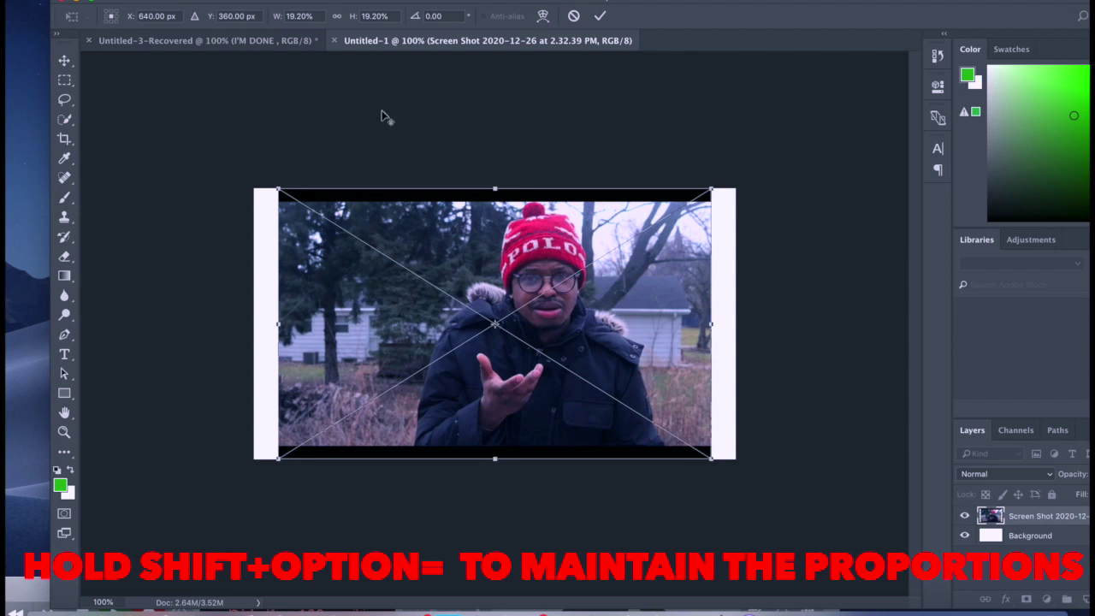
{"action": "mouse_move", "coordinate": [278, 189]}
{"action": "left_mouse_down"}
{"action": "mouse_move", "coordinate": [209, 166]}
{"action": "mouse_move", "coordinate": [231, 184]}
{"action": "left_mouse_up"}
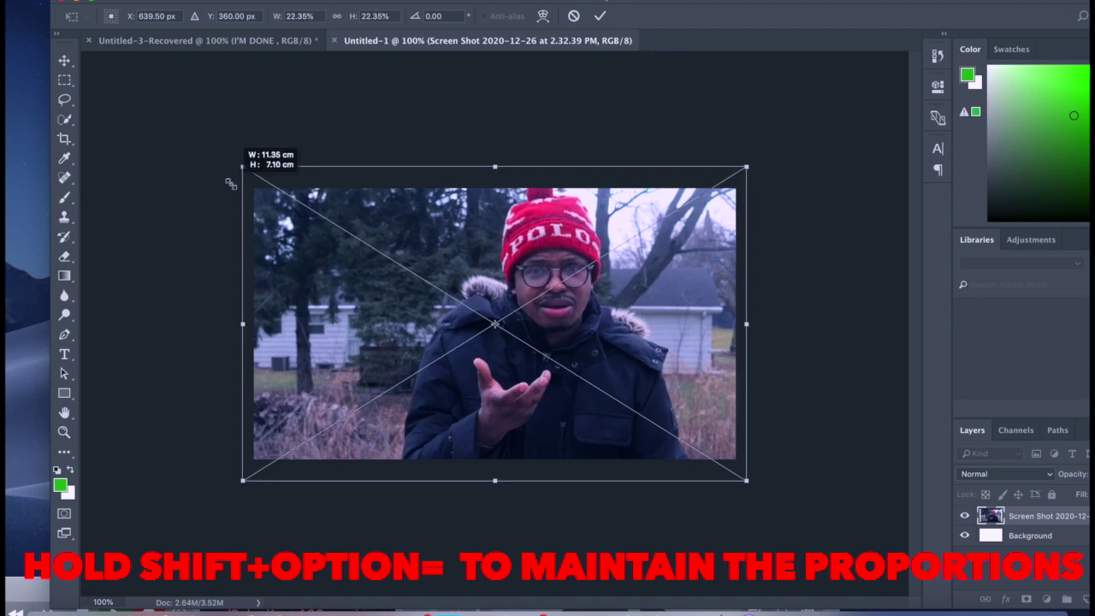
{"action": "mouse_move", "coordinate": [231, 184]}
{"action": "left_mouse_down"}
{"action": "mouse_move", "coordinate": [220, 135]}
{"action": "mouse_move", "coordinate": [234, 126]}
{"action": "left_mouse_up"}
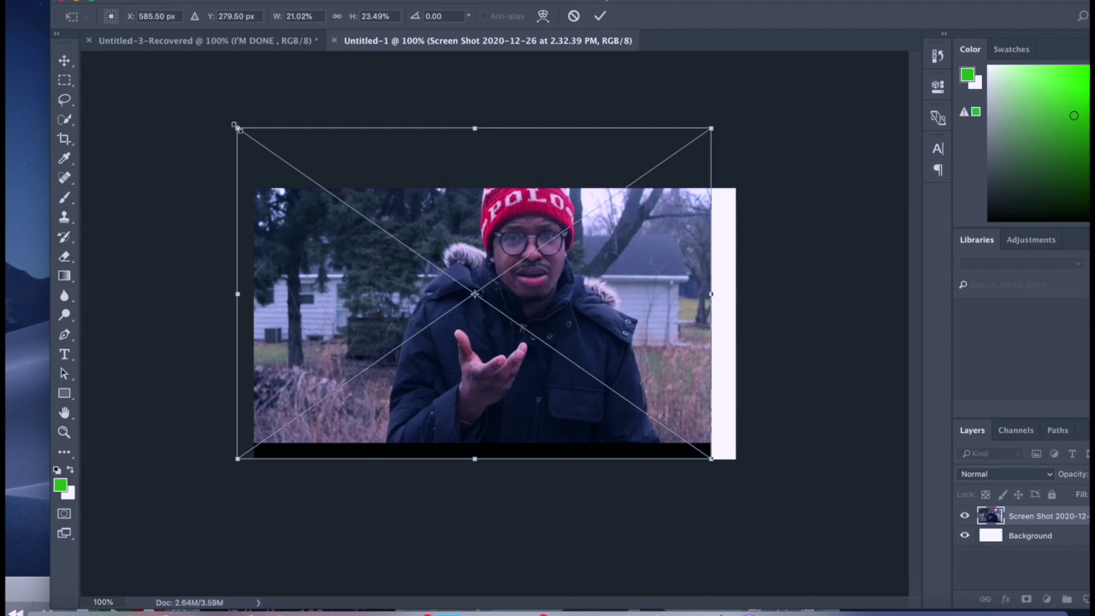
{"action": "key", "text": "super+z"}
{"action": "key", "text": "super+z"}
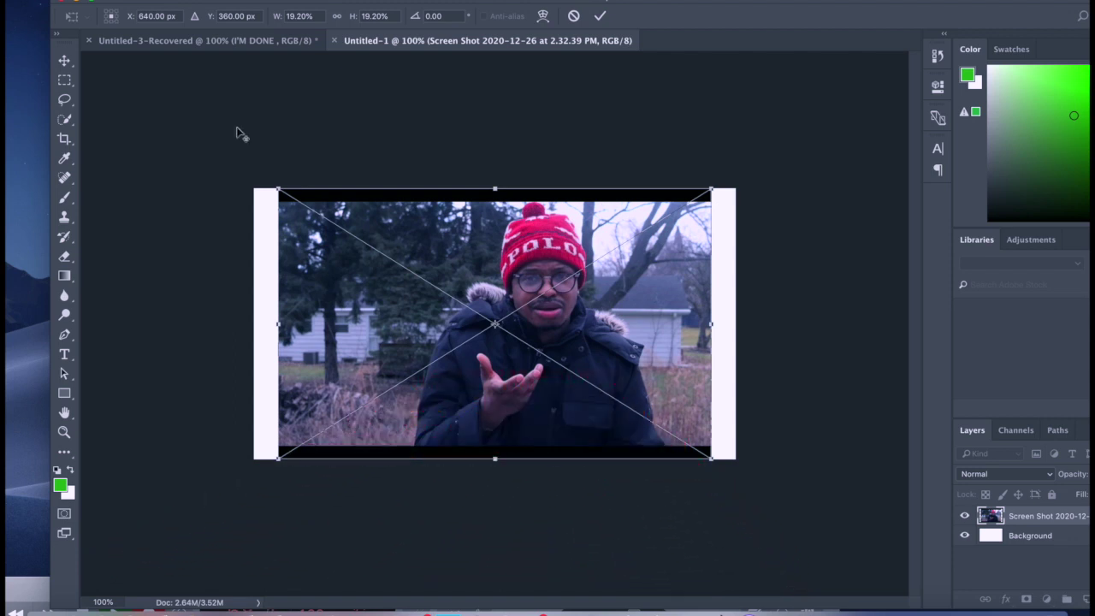
{"action": "left_click_drag", "start_coordinate": [278, 188], "coordinate": [246, 183]}
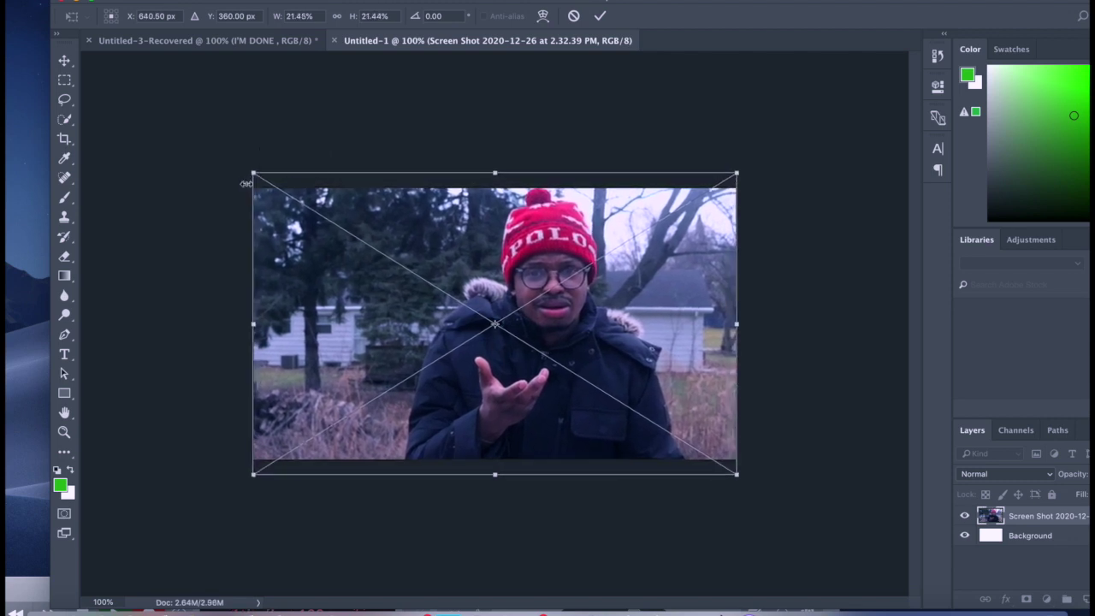
{"action": "key", "text": "Return"}
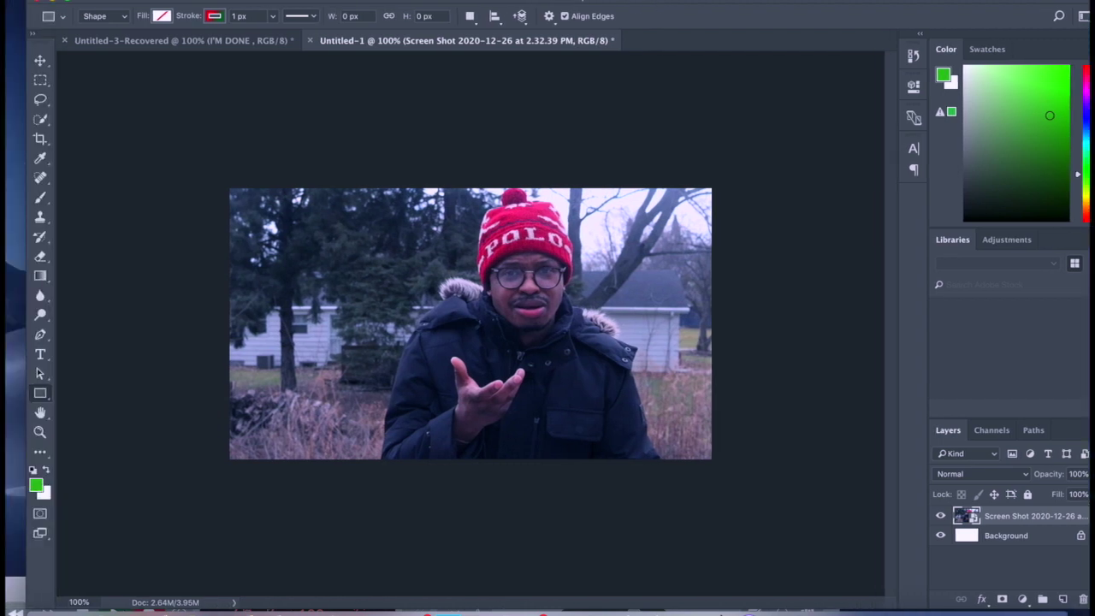
Quick-select the man's body and jacket, extending the selection over the house at right
{"action": "key", "text": "w"}
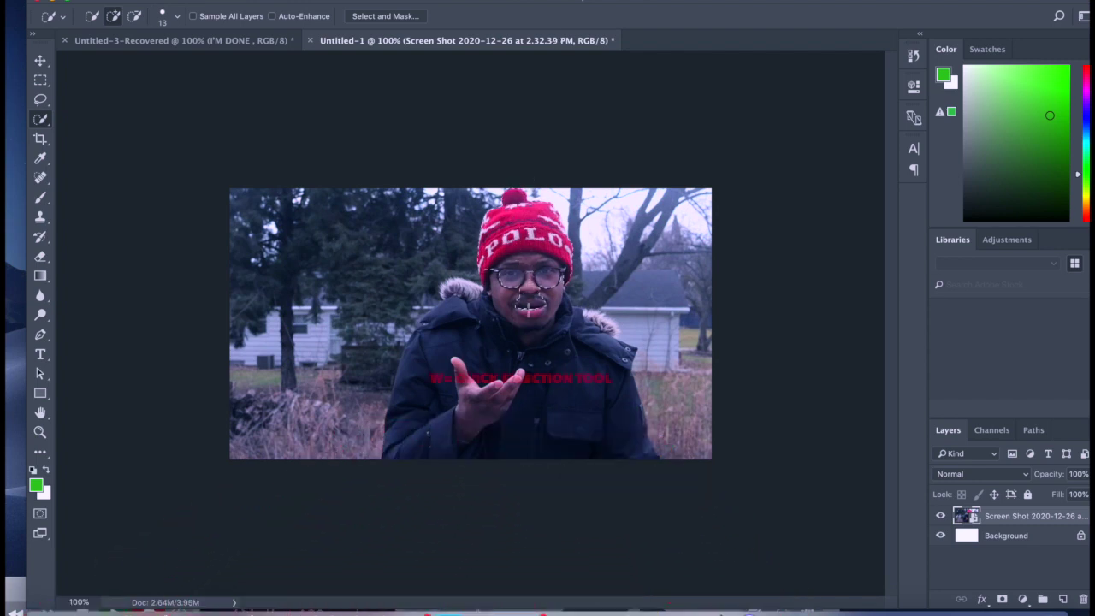
{"action": "mouse_move", "coordinate": [605, 366]}
{"action": "left_mouse_down"}
{"action": "mouse_move", "coordinate": [630, 449]}
{"action": "mouse_move", "coordinate": [509, 328]}
{"action": "mouse_move", "coordinate": [438, 320]}
{"action": "mouse_move", "coordinate": [430, 349]}
{"action": "left_mouse_up"}
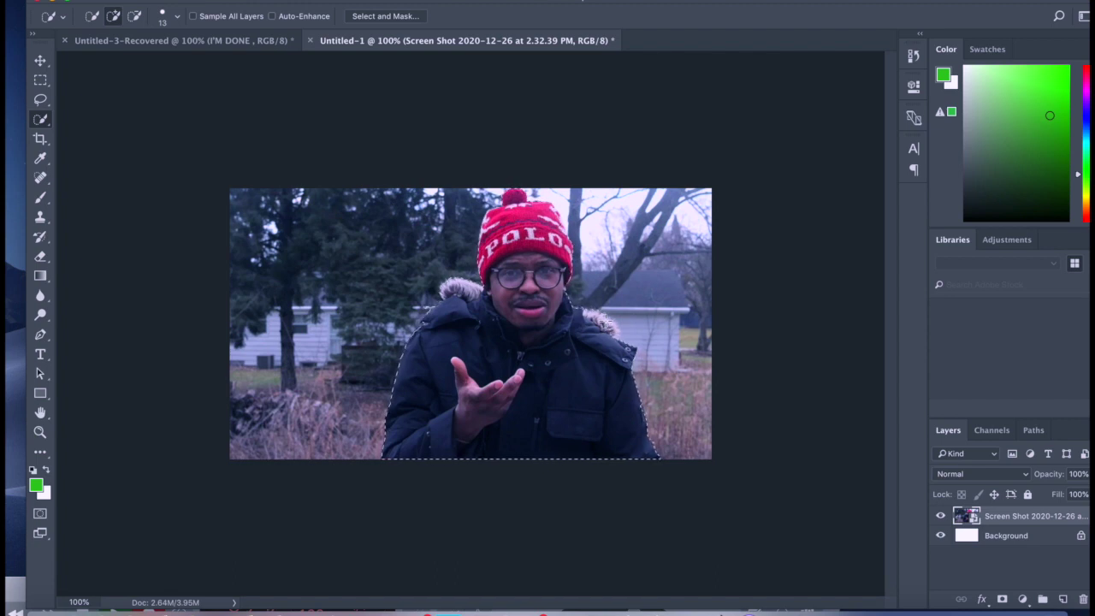
{"action": "mouse_move", "coordinate": [620, 335]}
{"action": "left_mouse_down"}
{"action": "mouse_move", "coordinate": [653, 315]}
{"action": "mouse_move", "coordinate": [647, 275]}
{"action": "left_mouse_up"}
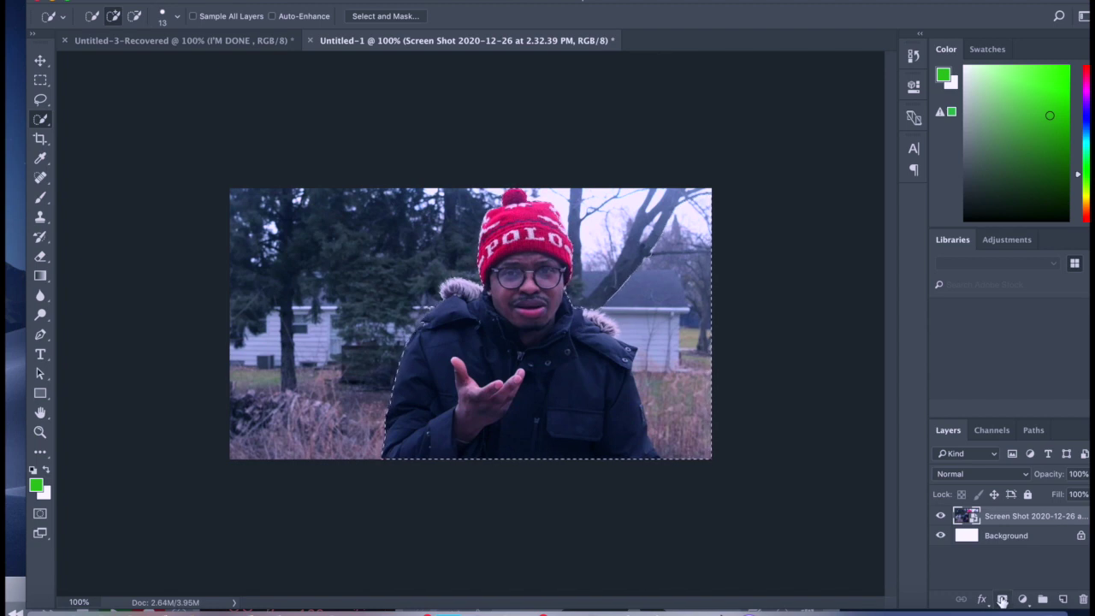
Mask the photo to the selection and paint black over the leftover tree and house
{"action": "left_click", "coordinate": [1002, 600]}
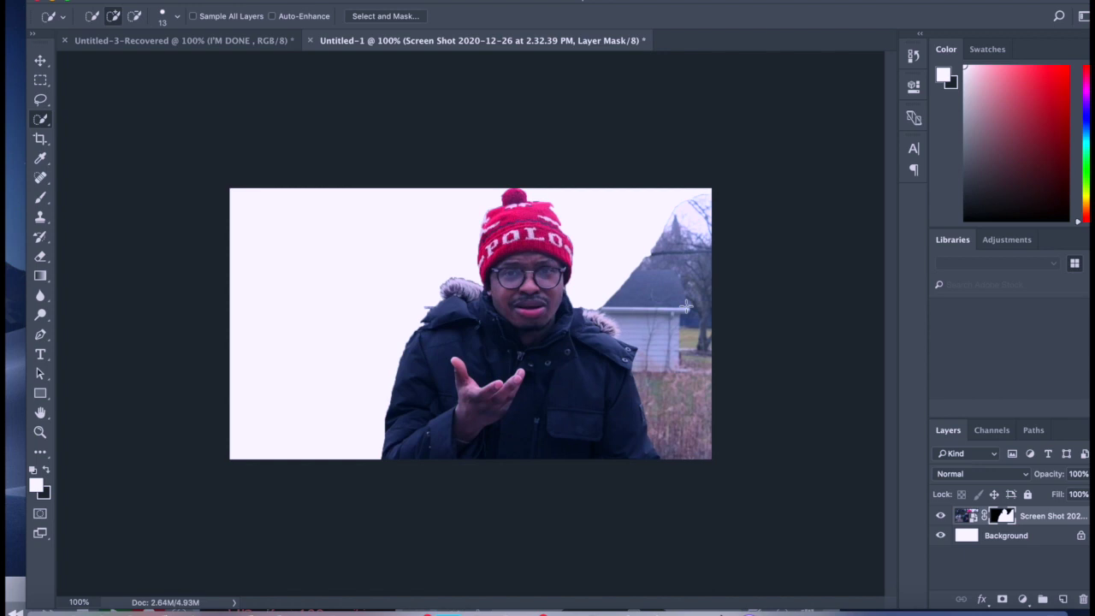
{"action": "key", "text": "b"}
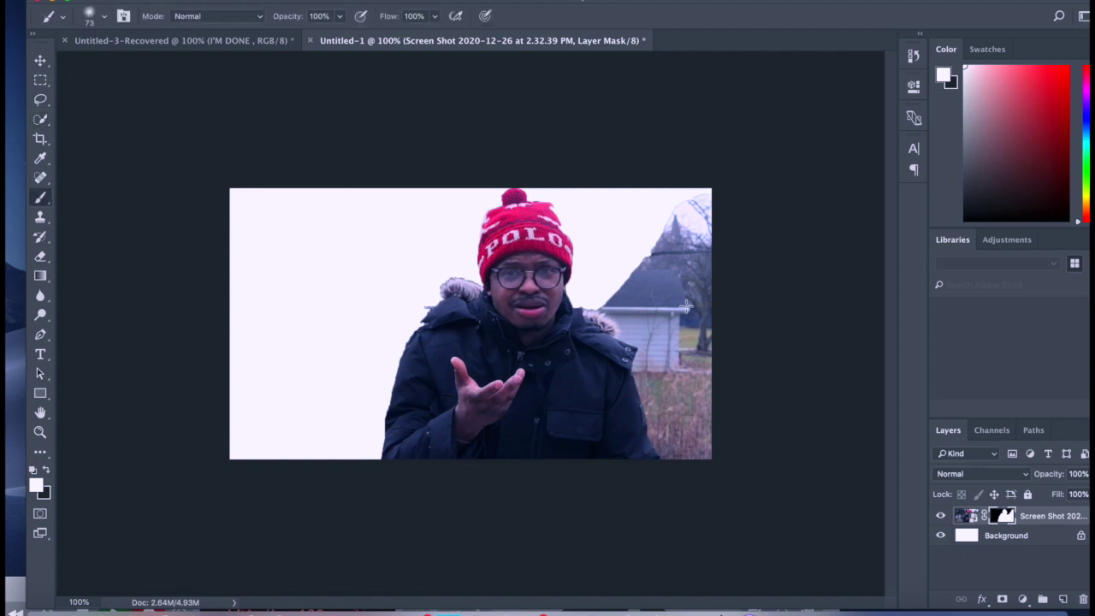
{"action": "left_click_drag", "start_coordinate": [673, 236], "coordinate": [697, 224]}
{"action": "left_click", "coordinate": [45, 470]}
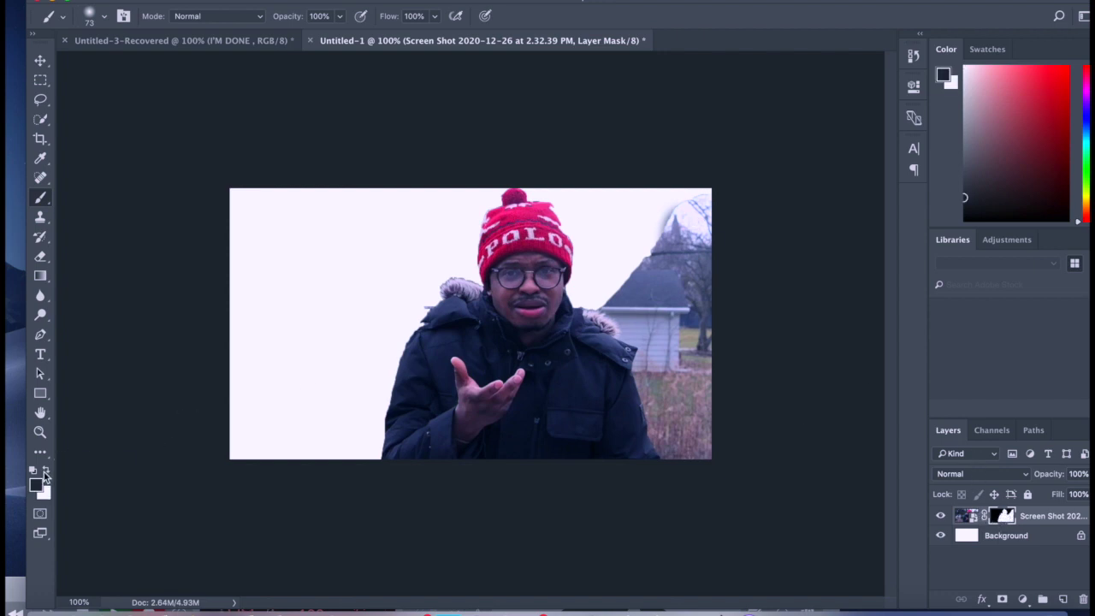
{"action": "mouse_move", "coordinate": [635, 231]}
{"action": "left_mouse_down"}
{"action": "mouse_move", "coordinate": [680, 250]}
{"action": "mouse_move", "coordinate": [707, 490]}
{"action": "mouse_move", "coordinate": [661, 384]}
{"action": "mouse_move", "coordinate": [666, 420]}
{"action": "left_mouse_up"}
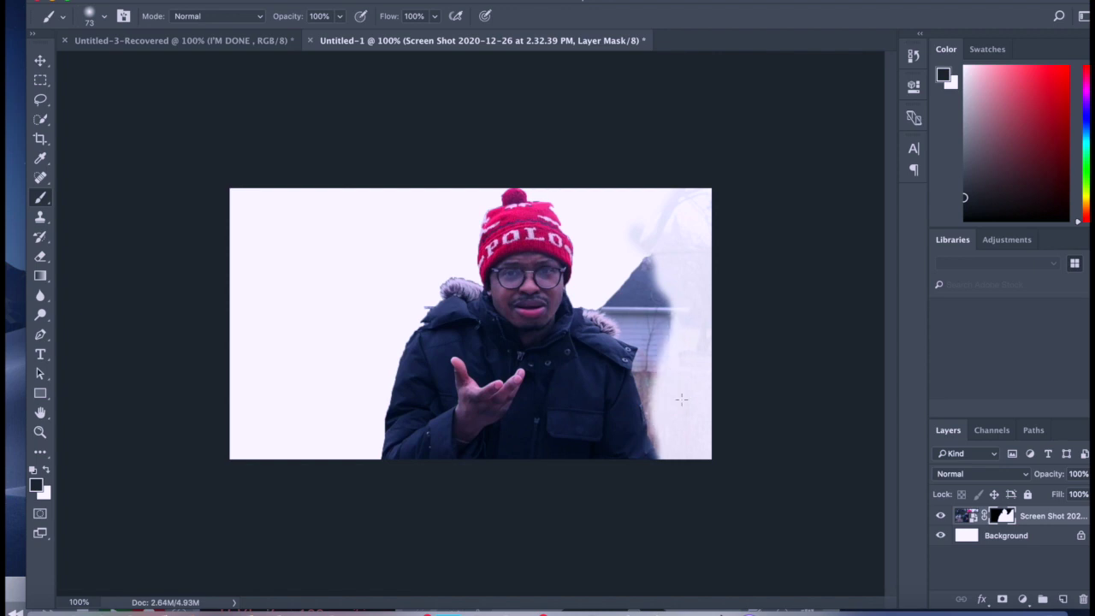
{"action": "left_click_drag", "start_coordinate": [674, 162], "coordinate": [668, 418]}
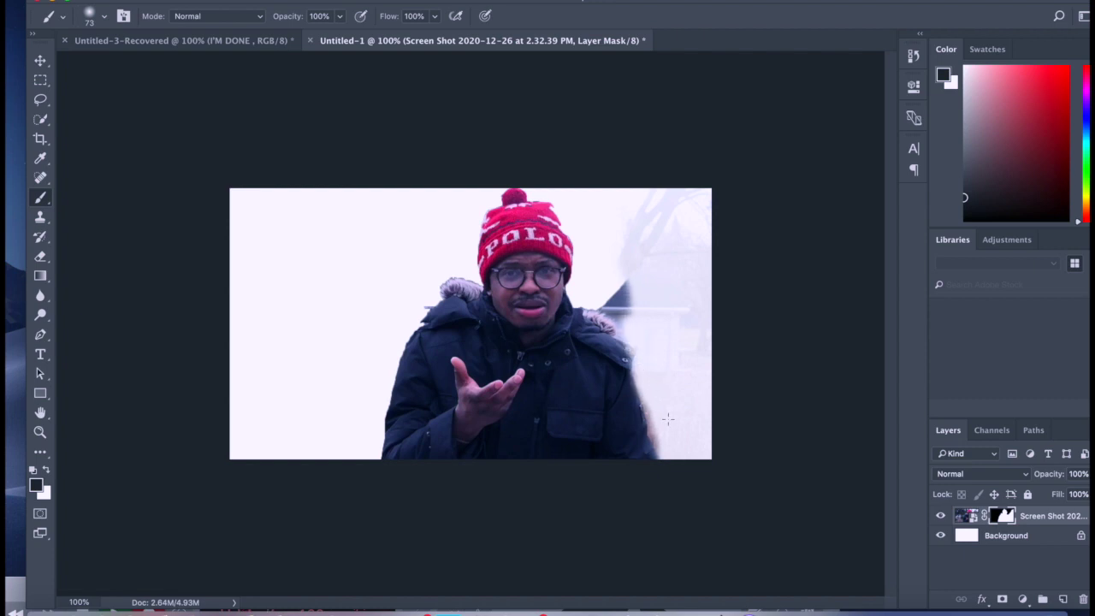
{"action": "mouse_move", "coordinate": [673, 460]}
{"action": "left_mouse_down"}
{"action": "mouse_move", "coordinate": [608, 302]}
{"action": "mouse_move", "coordinate": [623, 305]}
{"action": "left_mouse_up"}
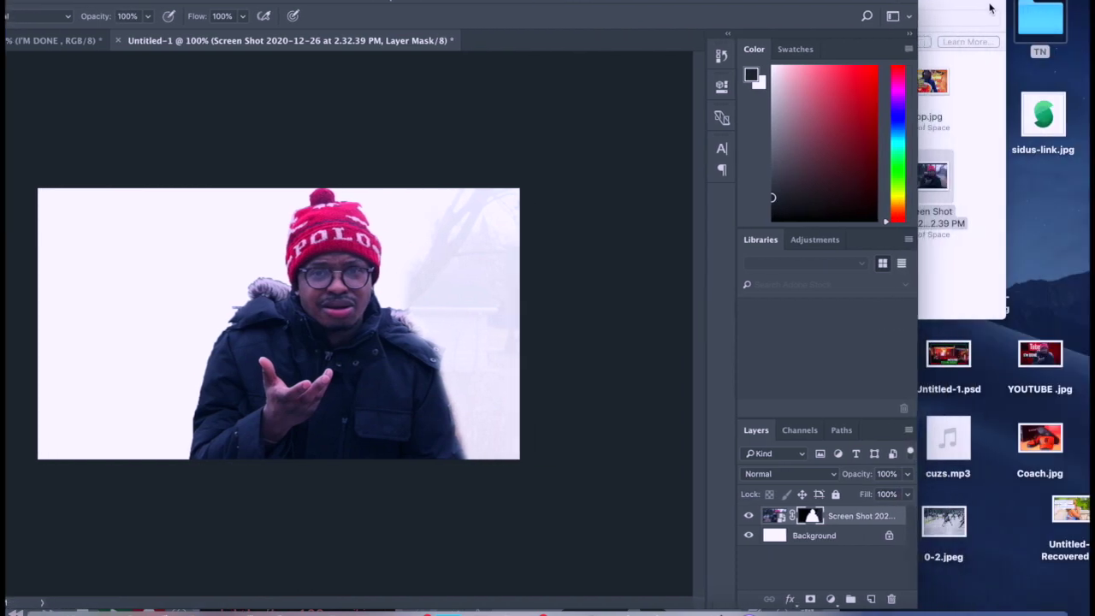
Place the red texture, scale it to fill the canvas, and move it beneath the man
{"action": "left_click", "coordinate": [990, 7]}
{"action": "left_click_drag", "start_coordinate": [857, 88], "coordinate": [107, 249]}
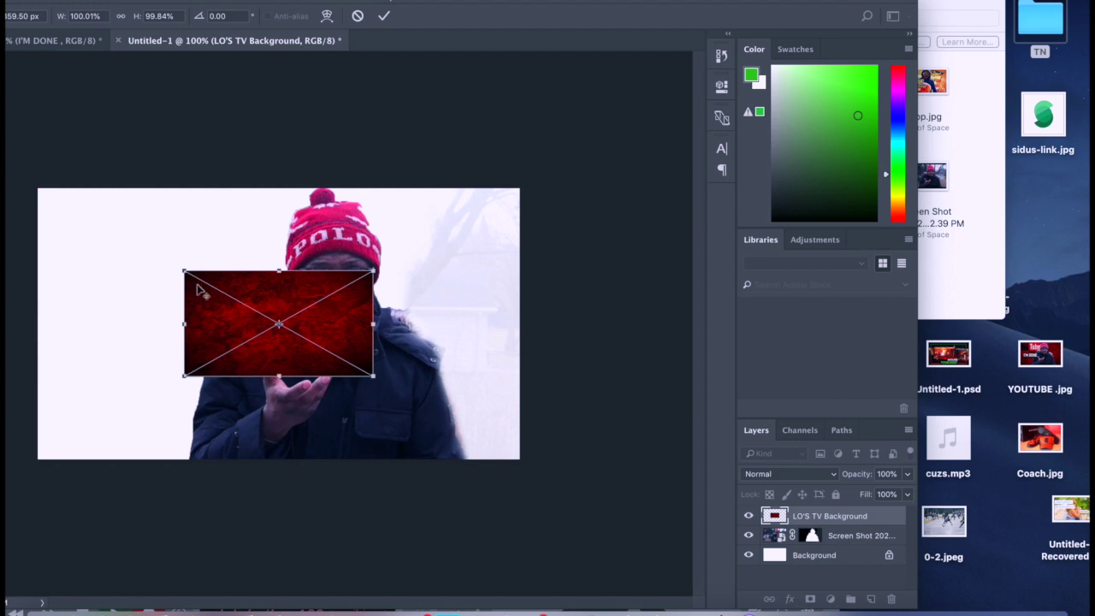
{"action": "left_click_drag", "start_coordinate": [183, 269], "coordinate": [35, 152]}
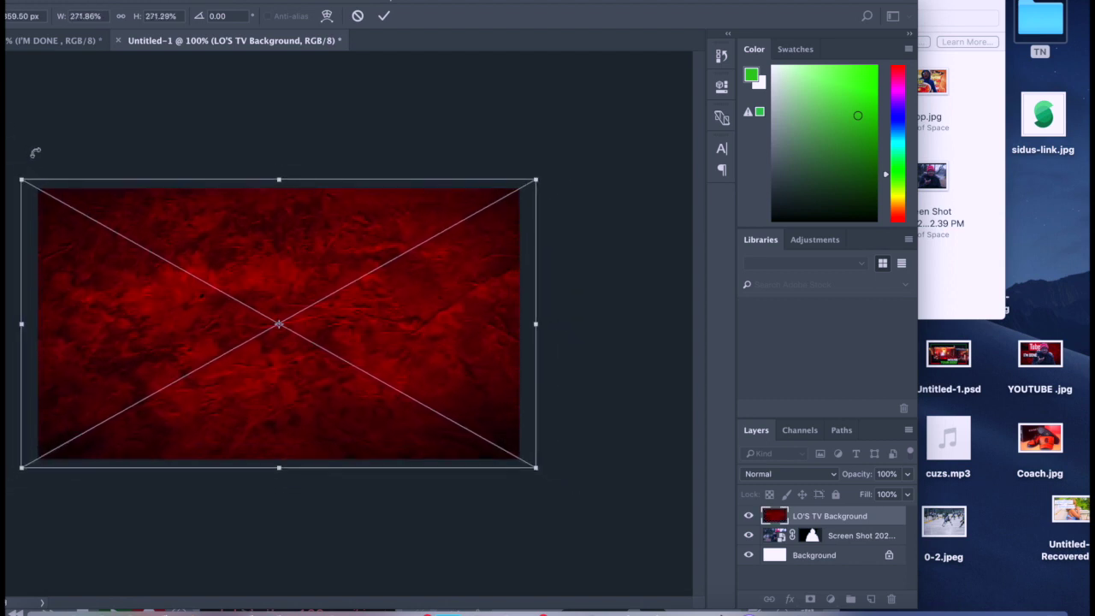
{"action": "key", "text": "Return"}
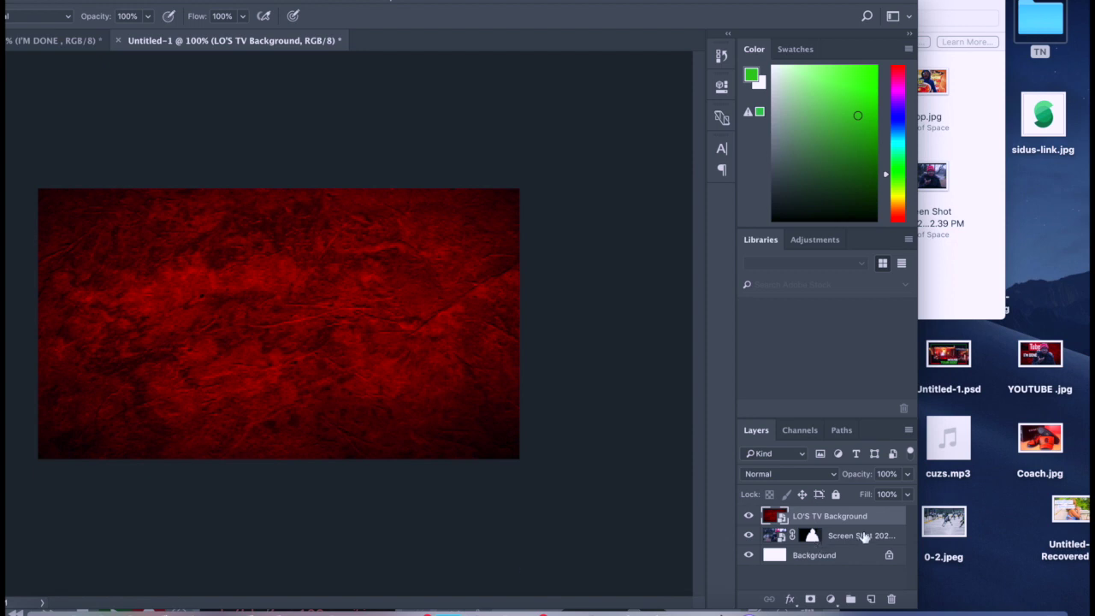
{"action": "left_click_drag", "start_coordinate": [862, 523], "coordinate": [855, 545]}
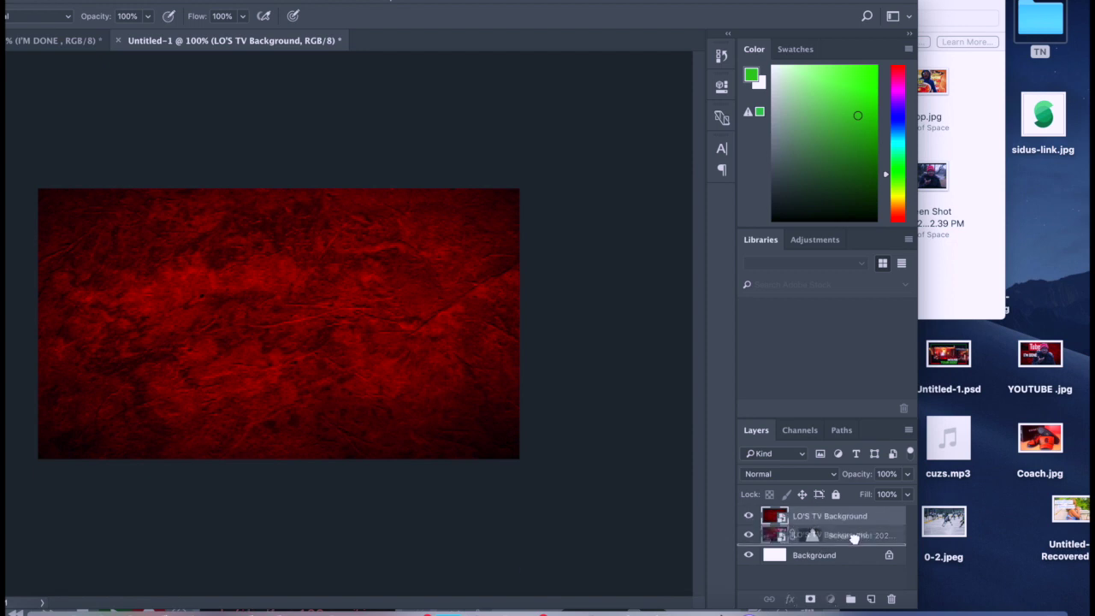
{"action": "left_click_drag", "start_coordinate": [604, 0], "coordinate": [699, 15]}
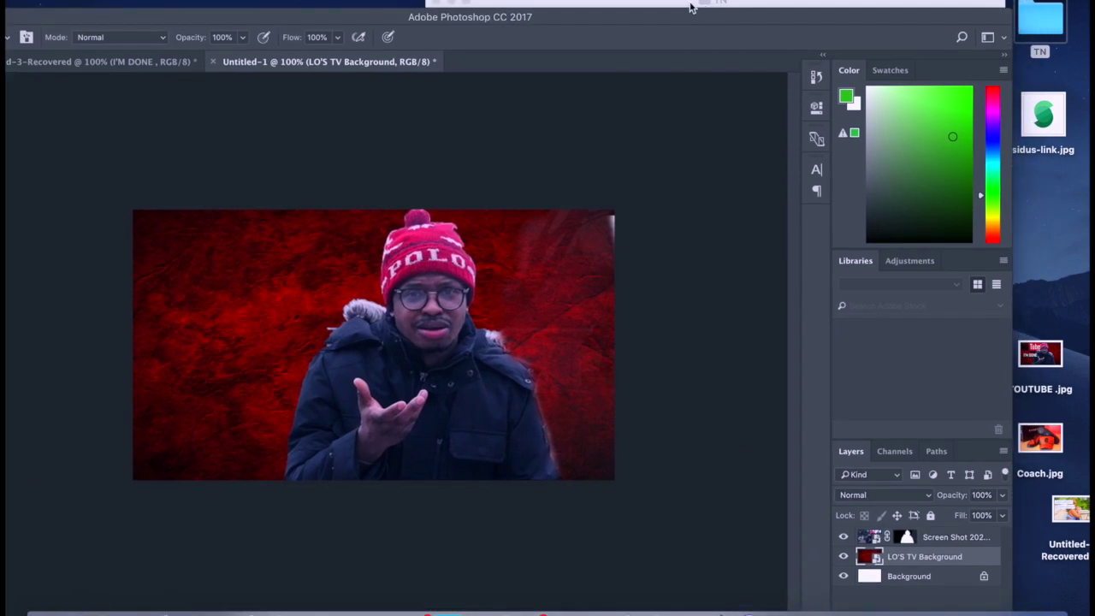
Place the YouTube logo file and shrink it into the top-left corner
{"action": "left_click", "coordinate": [689, 4]}
{"action": "left_click_drag", "start_coordinate": [857, 186], "coordinate": [195, 274]}
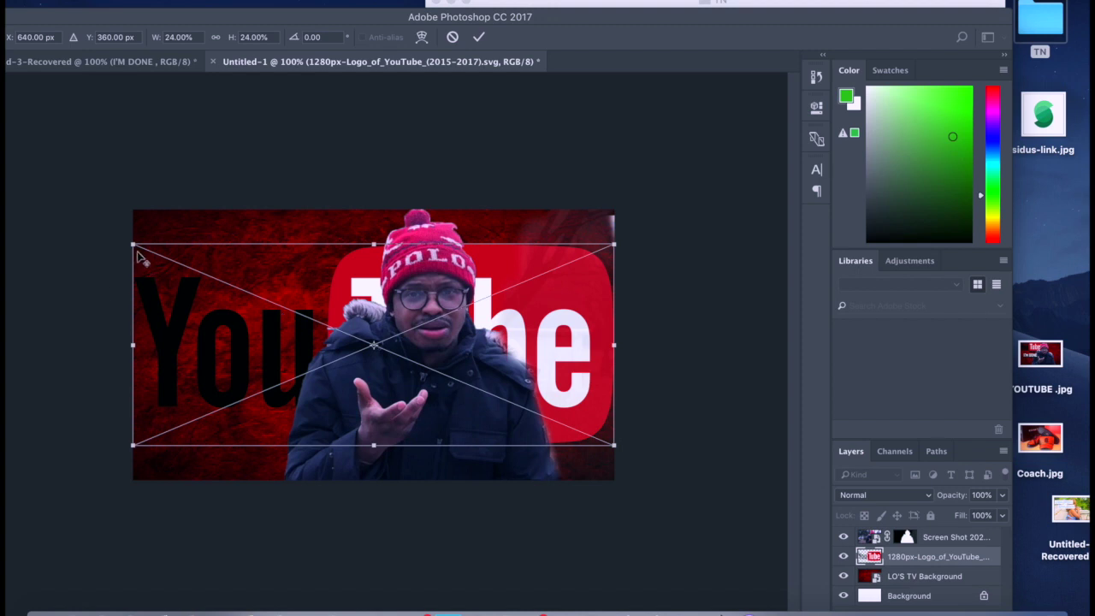
{"action": "left_click_drag", "start_coordinate": [132, 244], "coordinate": [237, 291]}
{"action": "mouse_move", "coordinate": [269, 357]}
{"action": "left_mouse_down"}
{"action": "mouse_move", "coordinate": [224, 246]}
{"action": "mouse_move", "coordinate": [172, 290]}
{"action": "left_mouse_up"}
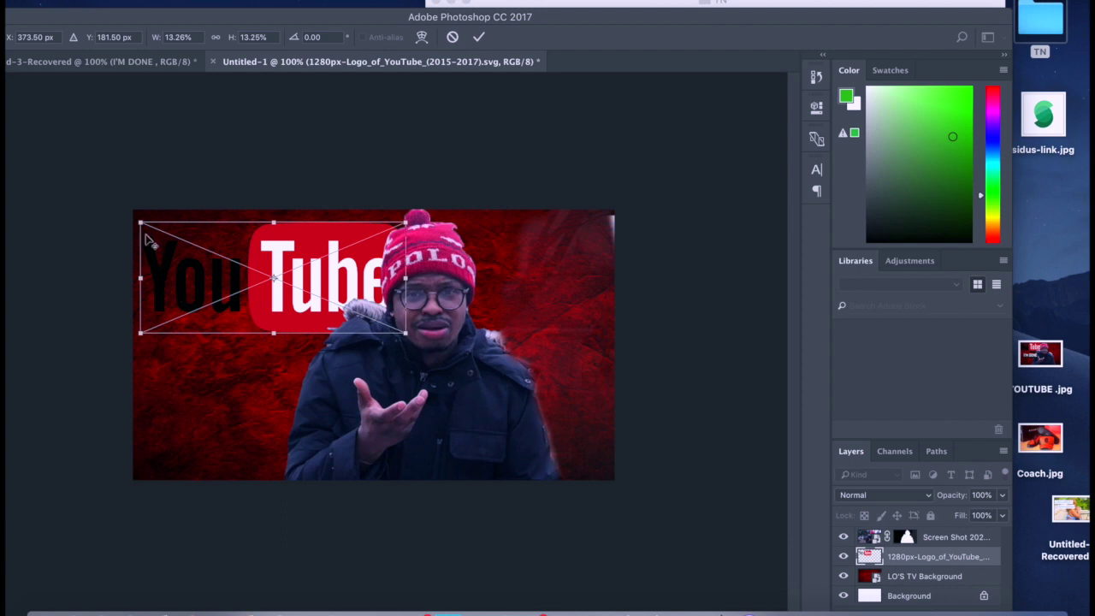
{"action": "left_click_drag", "start_coordinate": [147, 240], "coordinate": [143, 228]}
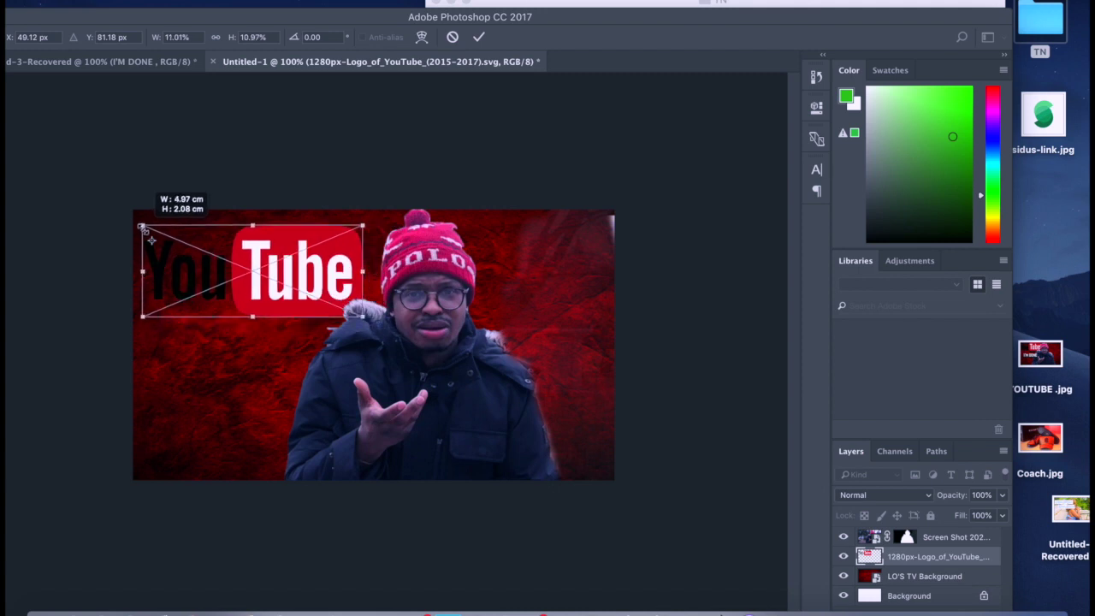
{"action": "key", "text": "Return"}
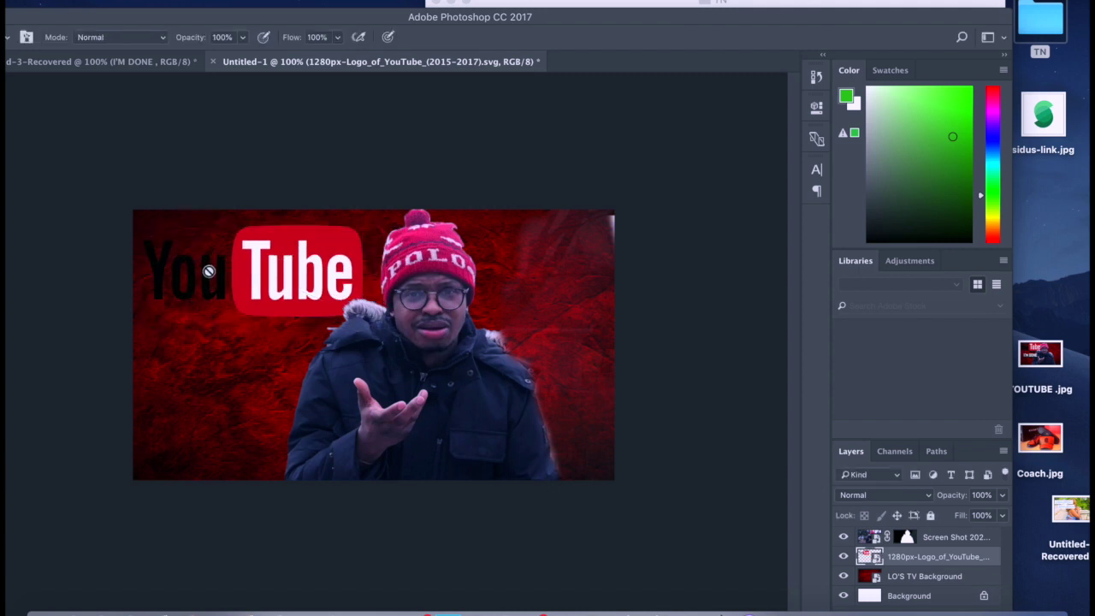
Restore the full-screen workspace and nudge the YouTube logo slightly right
{"action": "left_click_drag", "start_coordinate": [232, 20], "coordinate": [345, 22]}
{"action": "double_click", "coordinate": [345, 21]}
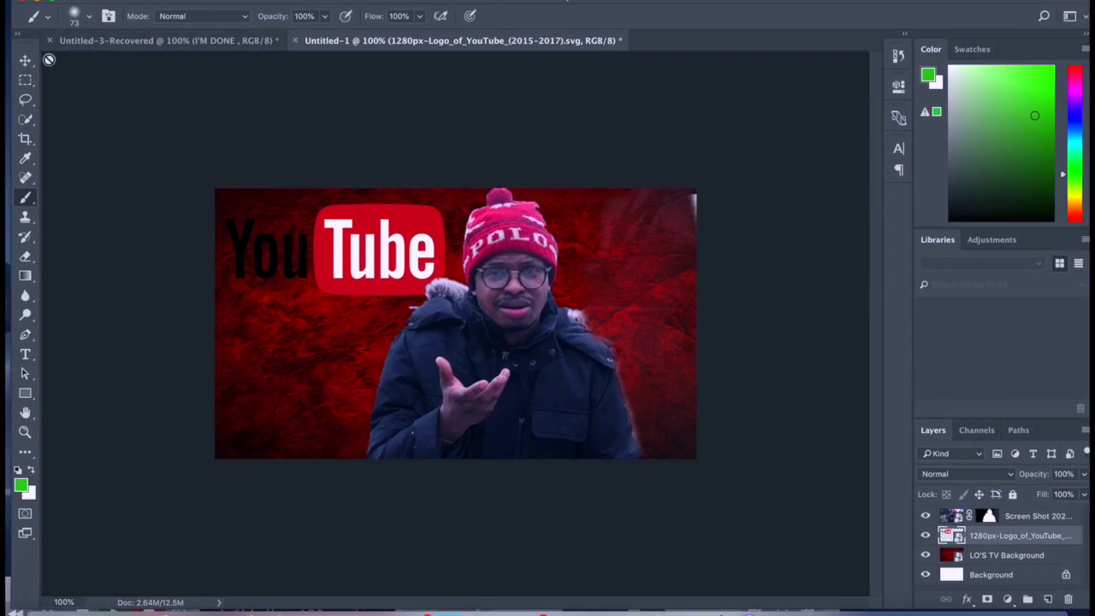
{"action": "left_click", "coordinate": [26, 63]}
{"action": "left_click_drag", "start_coordinate": [355, 227], "coordinate": [364, 226]}
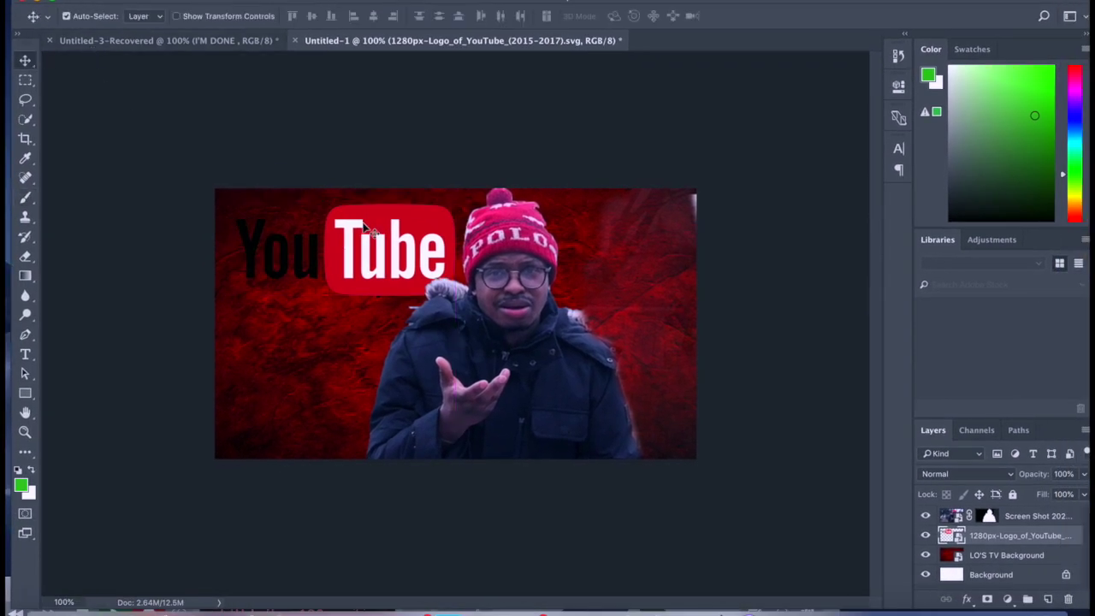
Add a drop shadow to the YouTube logo at about 41% opacity and 35 px size
{"action": "left_click", "coordinate": [967, 601]}
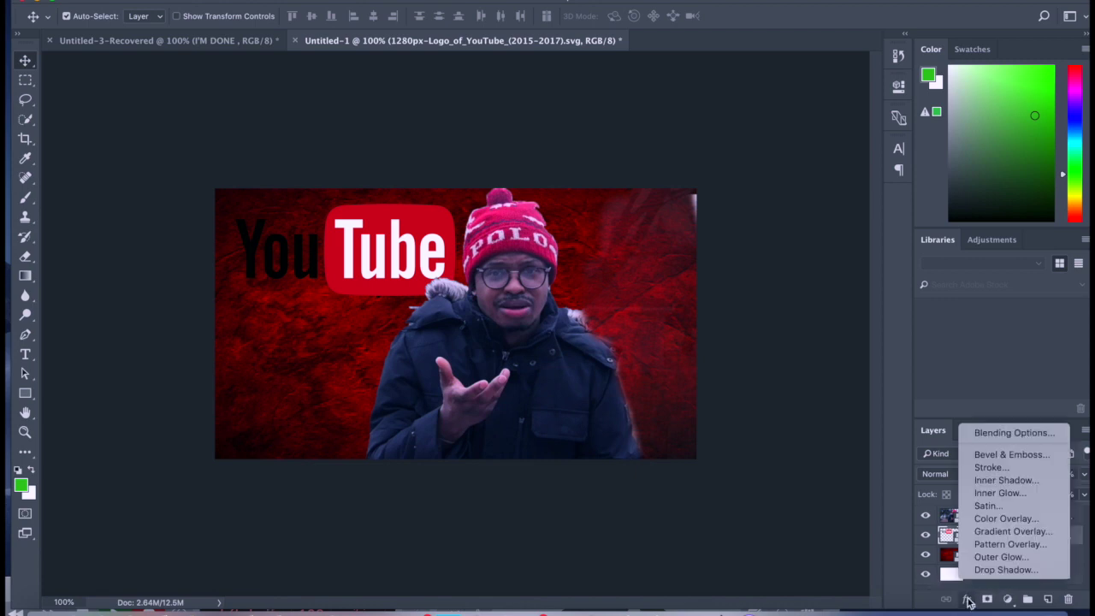
{"action": "left_click", "coordinate": [997, 570]}
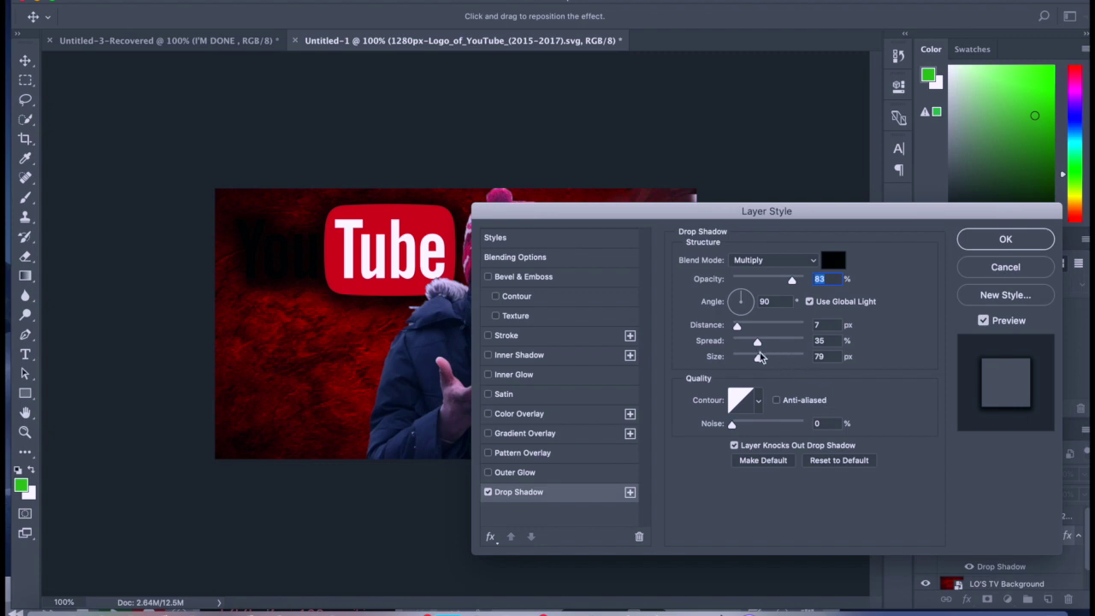
{"action": "left_click_drag", "start_coordinate": [792, 279], "coordinate": [763, 283]}
{"action": "left_click_drag", "start_coordinate": [759, 359], "coordinate": [745, 358]}
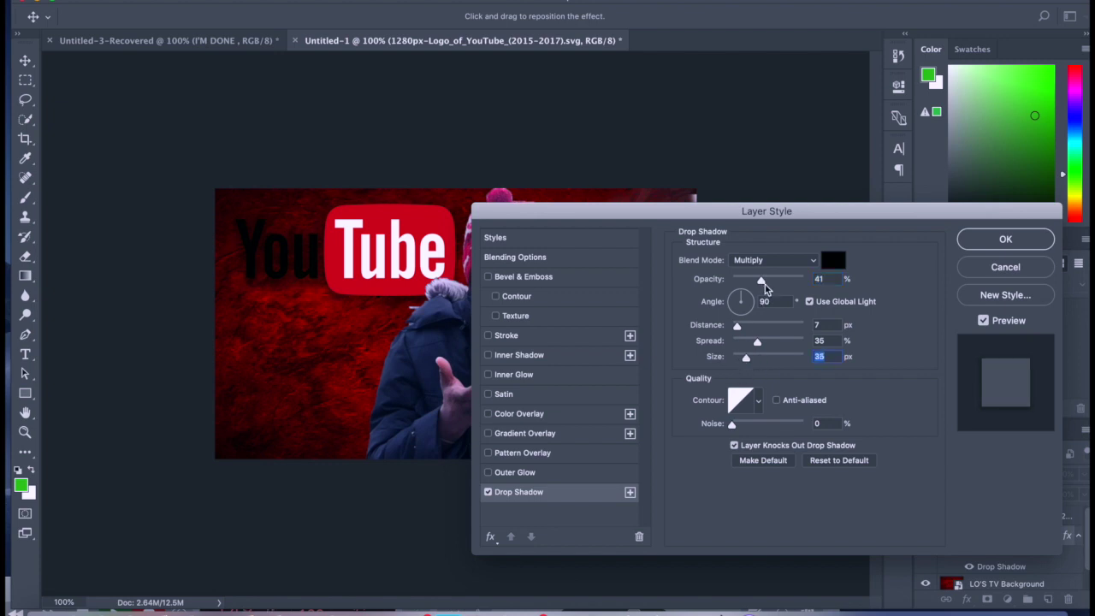
{"action": "mouse_move", "coordinate": [760, 280]}
{"action": "left_mouse_down"}
{"action": "mouse_move", "coordinate": [775, 283]}
{"action": "mouse_move", "coordinate": [750, 284]}
{"action": "mouse_move", "coordinate": [761, 284]}
{"action": "left_mouse_up"}
{"action": "left_click", "coordinate": [992, 243]}
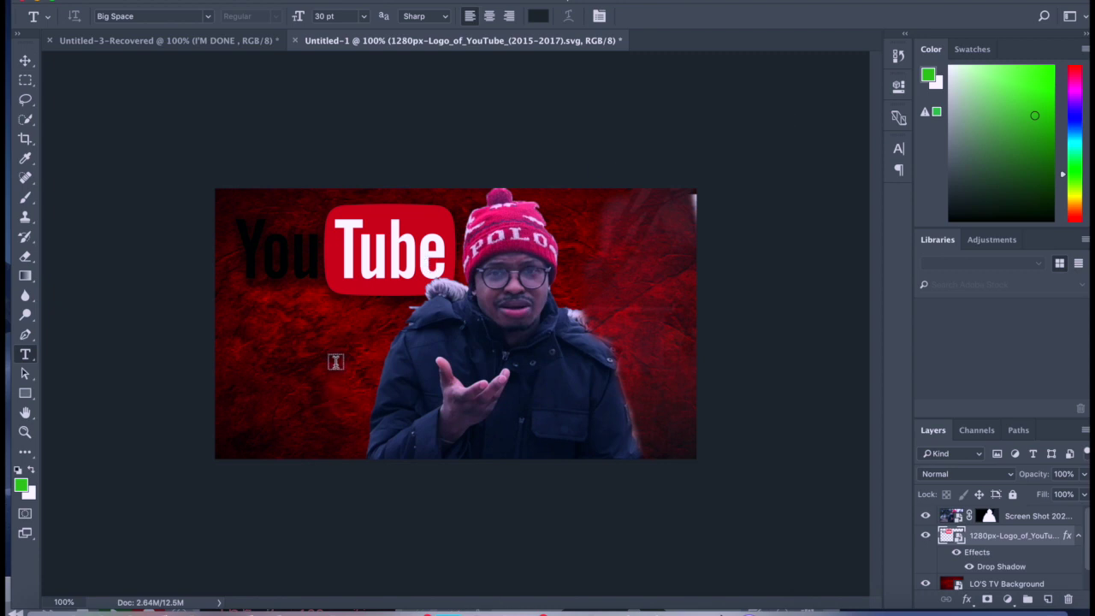
Type 'I'm Done' as a new text layer above the man's photo layer
{"action": "left_click", "coordinate": [1039, 516]}
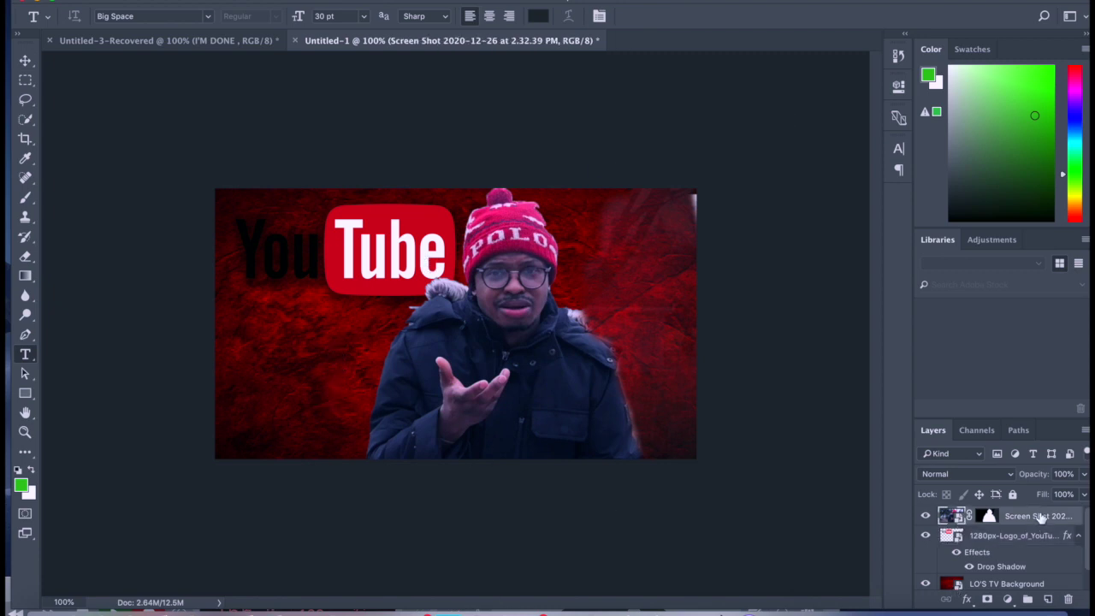
{"action": "left_click", "coordinate": [323, 349]}
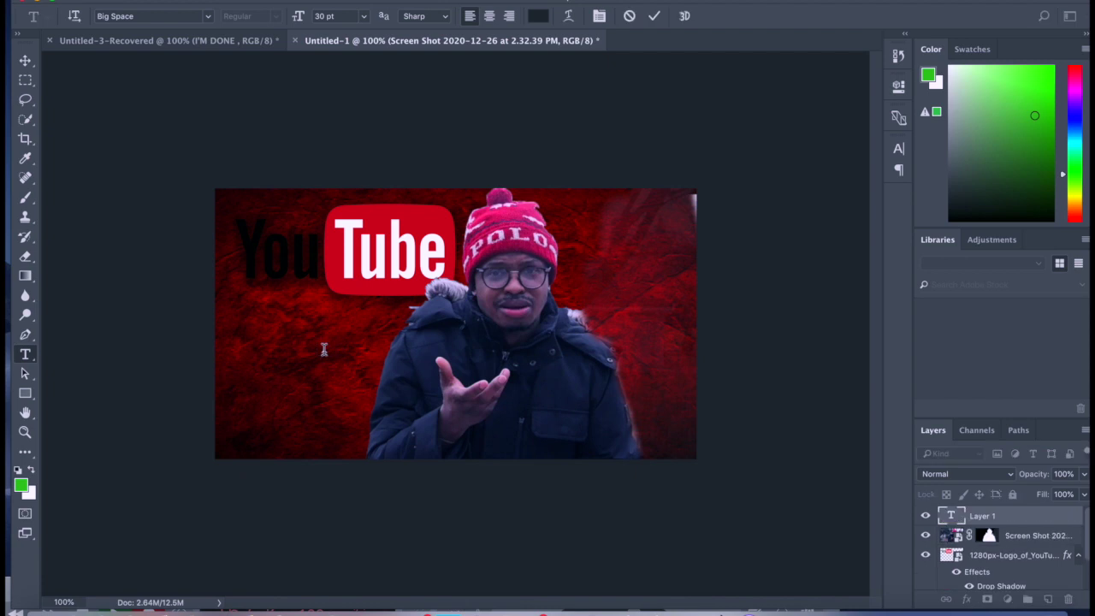
{"action": "type", "text": "1"}
{"action": "type", "text": "'m"}
{"action": "type", "text": " Done"}
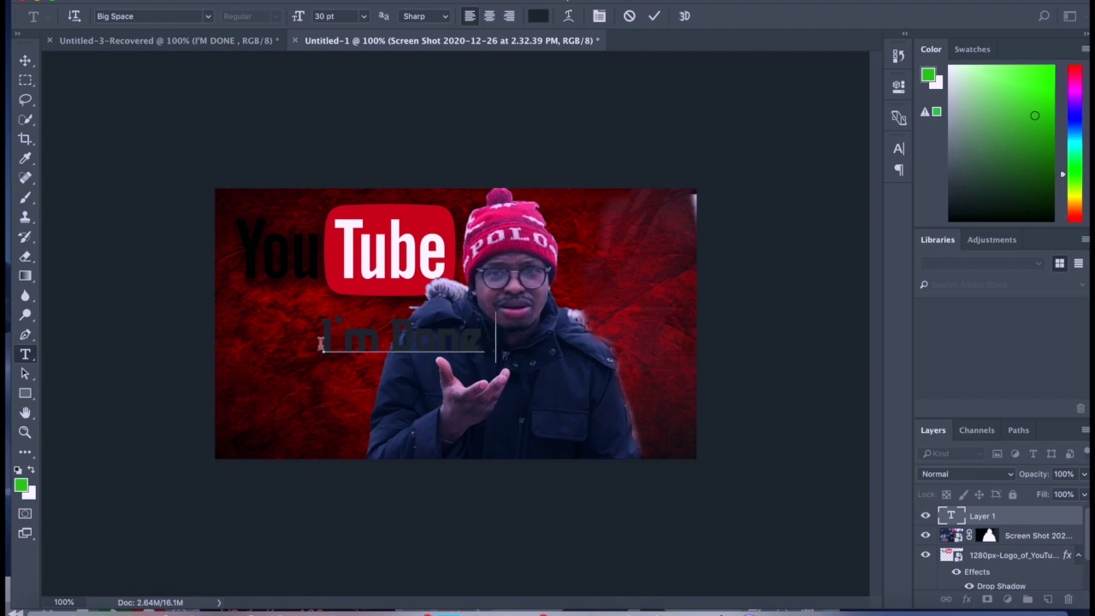
Make the 'I'm Done' text white in the Marons script font and commit it
{"action": "triple_click", "coordinate": [397, 333]}
{"action": "double_click", "coordinate": [397, 329]}
{"action": "left_click", "coordinate": [537, 17]}
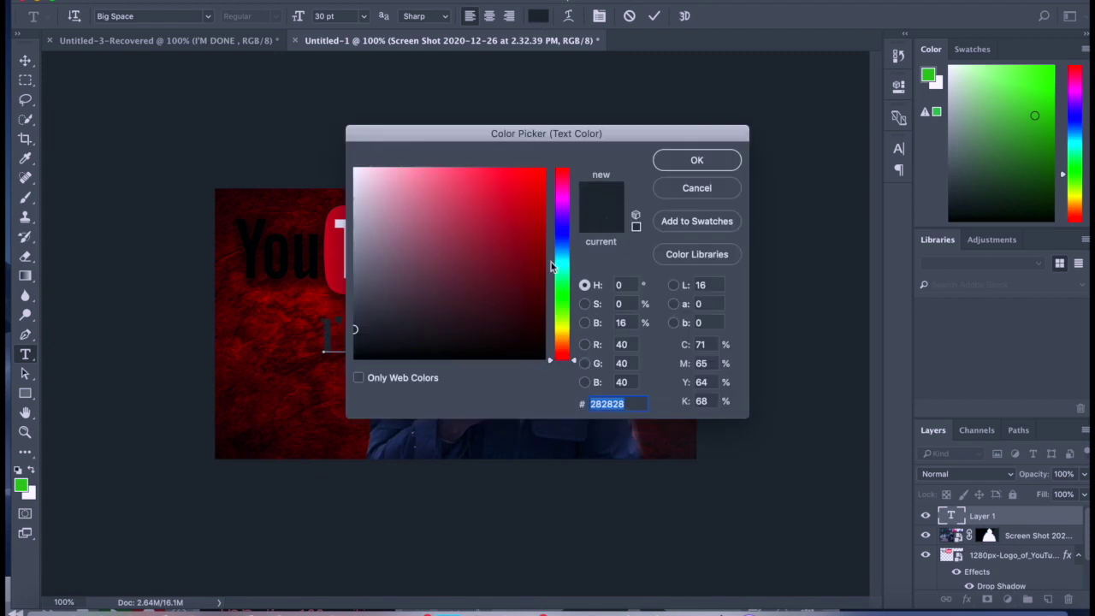
{"action": "left_click_drag", "start_coordinate": [394, 181], "coordinate": [332, 168]}
{"action": "left_click", "coordinate": [703, 161]}
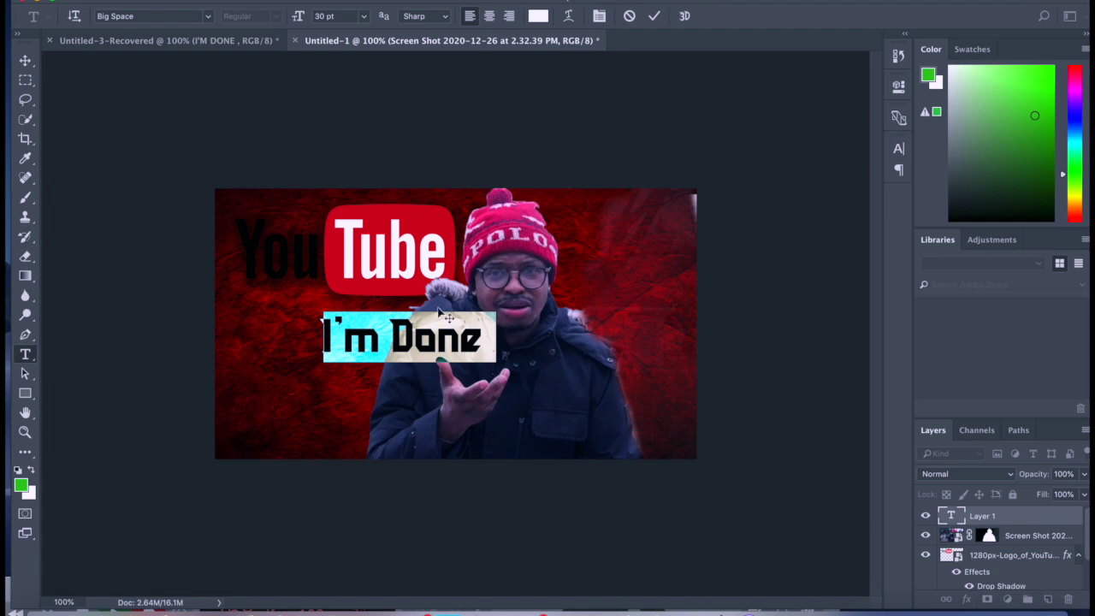
{"action": "left_click", "coordinate": [208, 17]}
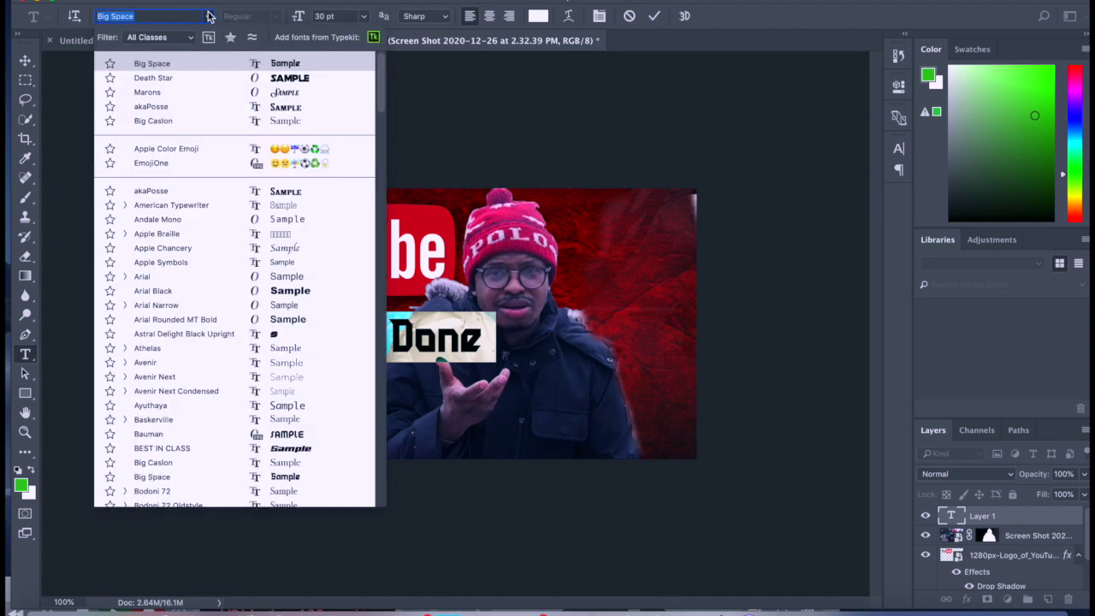
{"action": "left_click", "coordinate": [289, 92]}
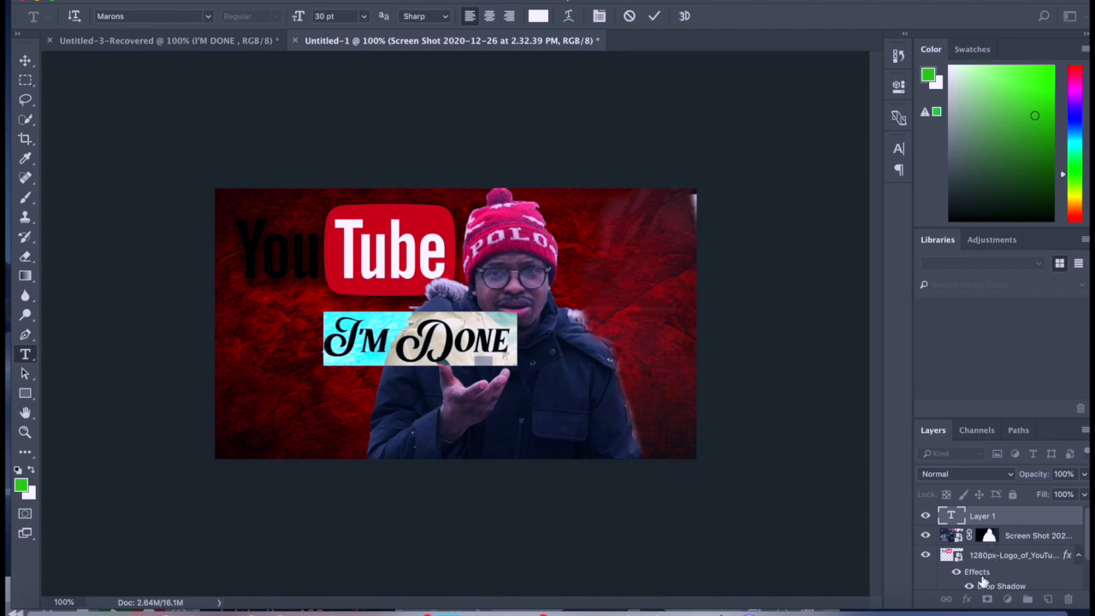
{"action": "left_click", "coordinate": [552, 359]}
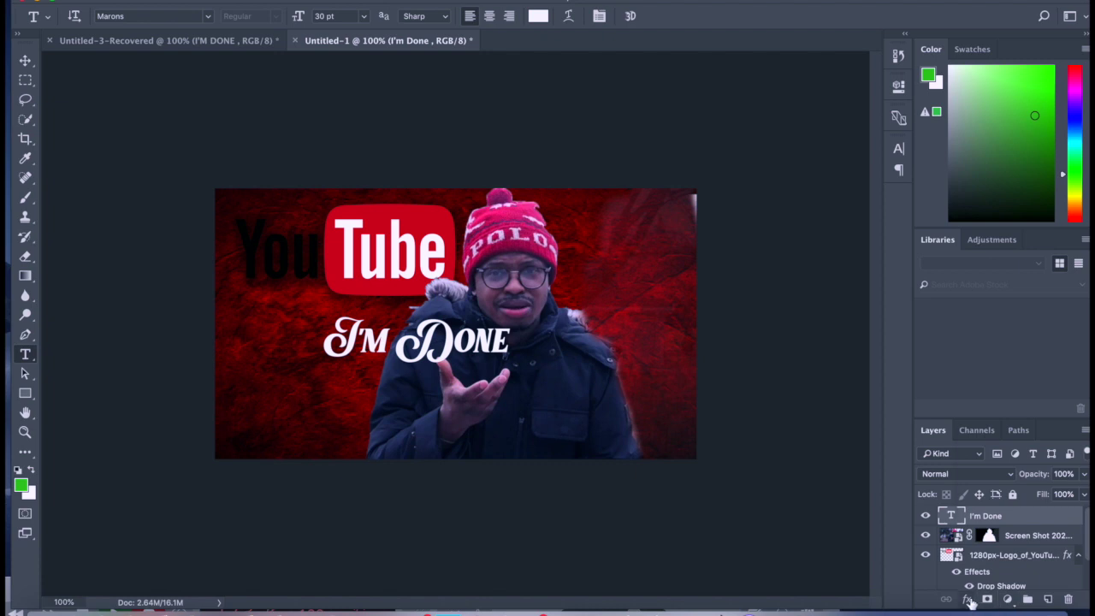
Add a stronger 98 px drop shadow to 'I'm Done' and move the text left
{"action": "left_click", "coordinate": [967, 599]}
{"action": "left_click", "coordinate": [1004, 570]}
{"action": "left_click_drag", "start_coordinate": [756, 277], "coordinate": [783, 283]}
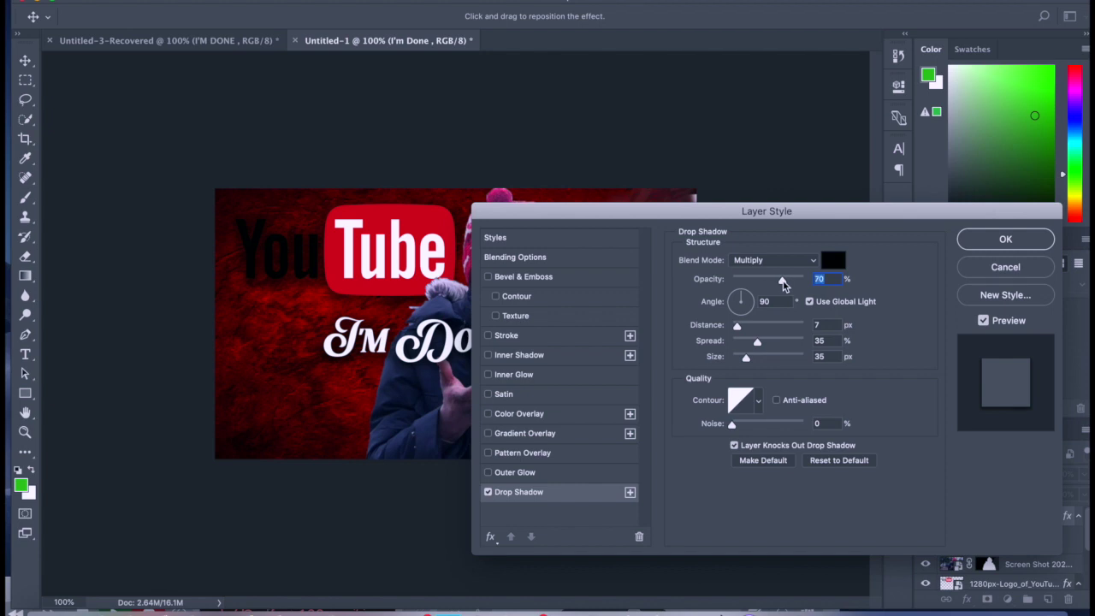
{"action": "left_click_drag", "start_coordinate": [747, 358], "coordinate": [763, 358]}
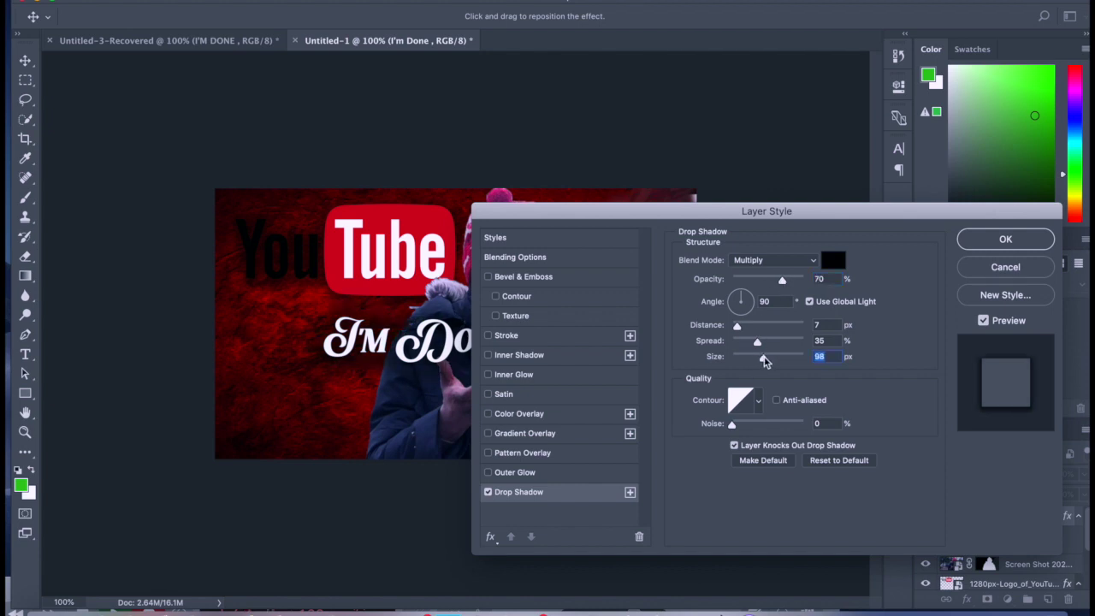
{"action": "left_click", "coordinate": [985, 241]}
{"action": "left_click", "coordinate": [24, 60]}
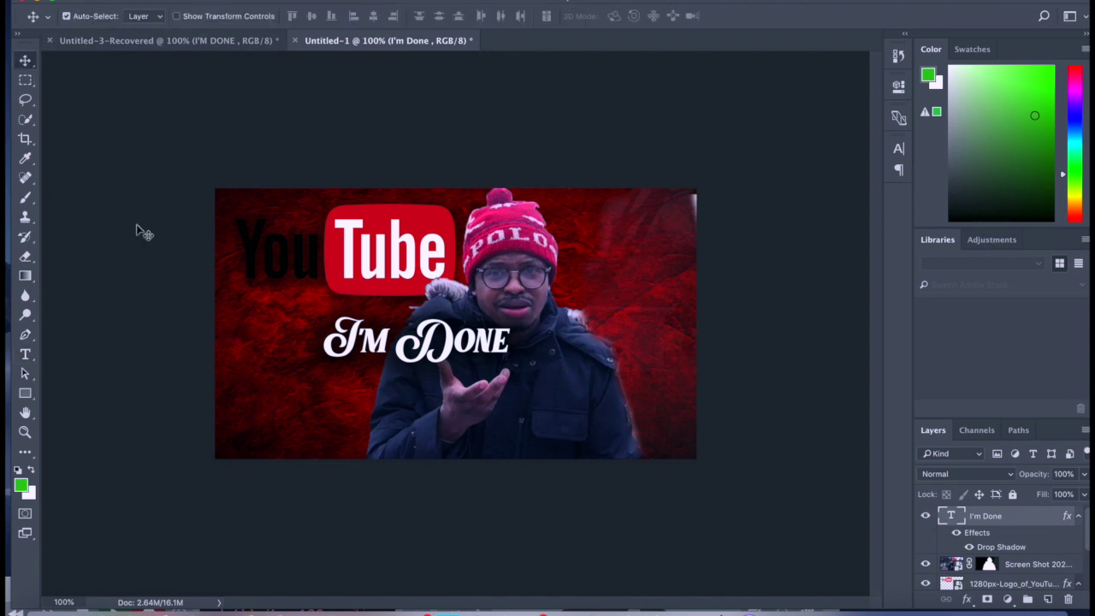
{"action": "left_click_drag", "start_coordinate": [382, 345], "coordinate": [299, 335]}
Resize the I'M DONE text to 36 pt and nudge it just below the YouTube logo
{"action": "double_click", "coordinate": [395, 351]}
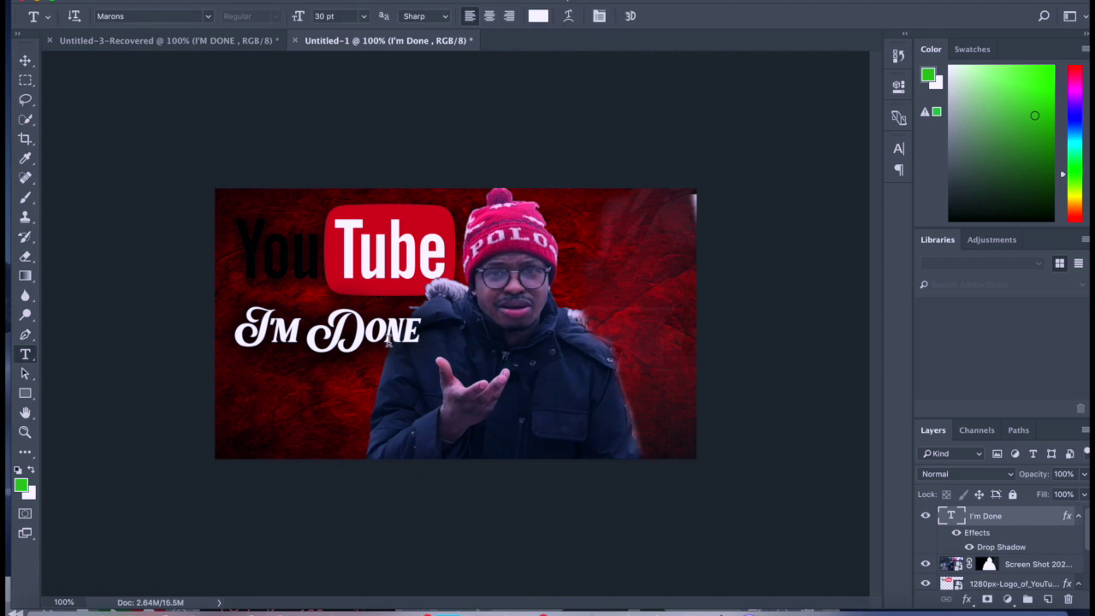
{"action": "left_click", "coordinate": [364, 16]}
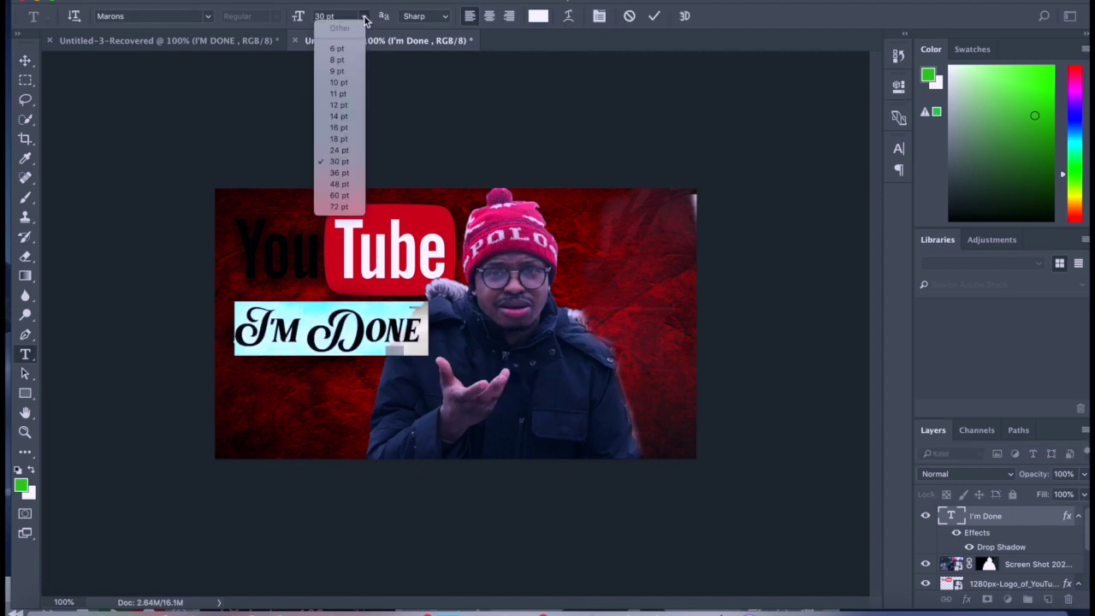
{"action": "left_click", "coordinate": [346, 175]}
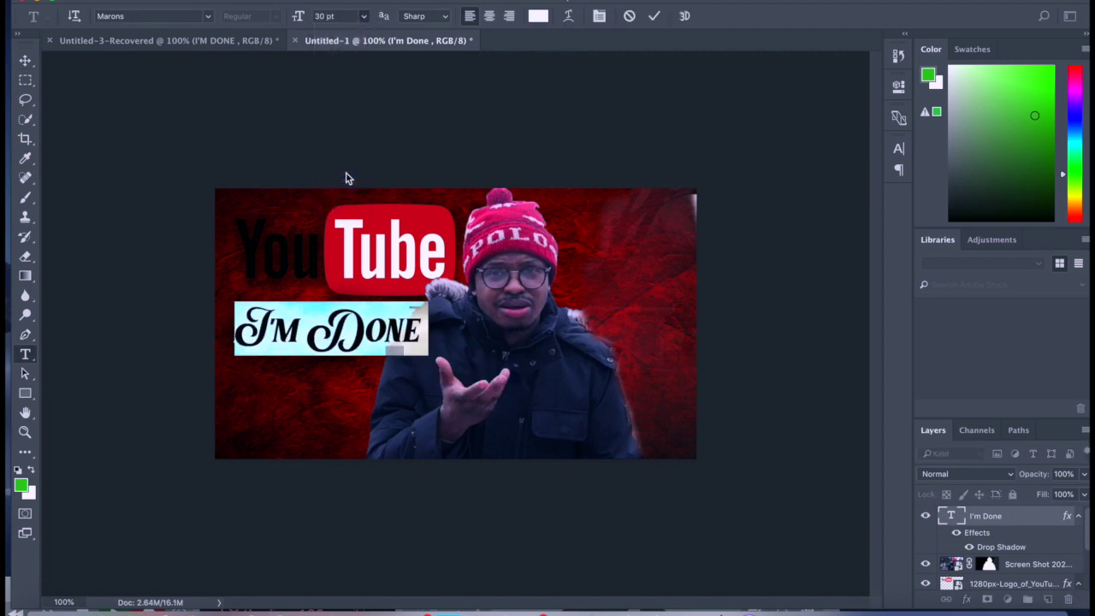
{"action": "left_click", "coordinate": [25, 60]}
{"action": "left_click_drag", "start_coordinate": [406, 328], "coordinate": [401, 341]}
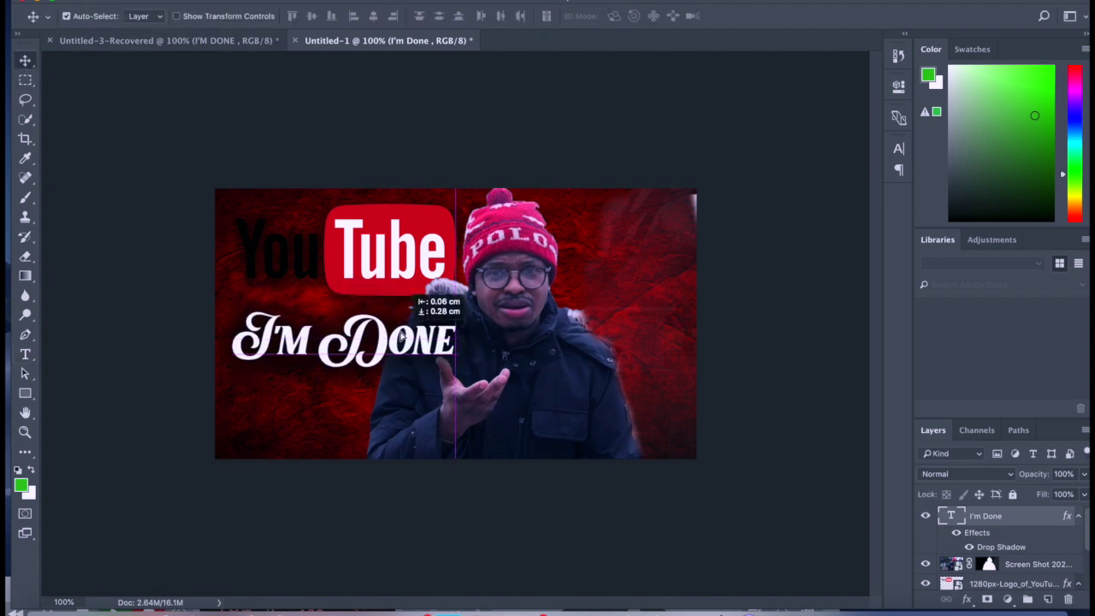
{"action": "left_click_drag", "start_coordinate": [401, 341], "coordinate": [401, 338]}
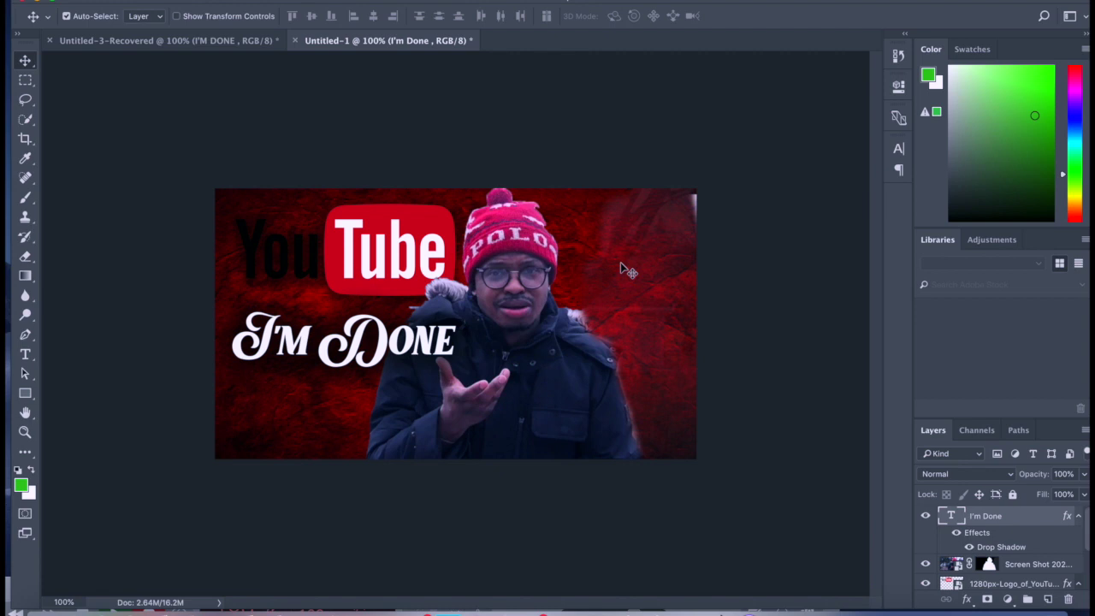
{"action": "left_click", "coordinate": [261, 45]}
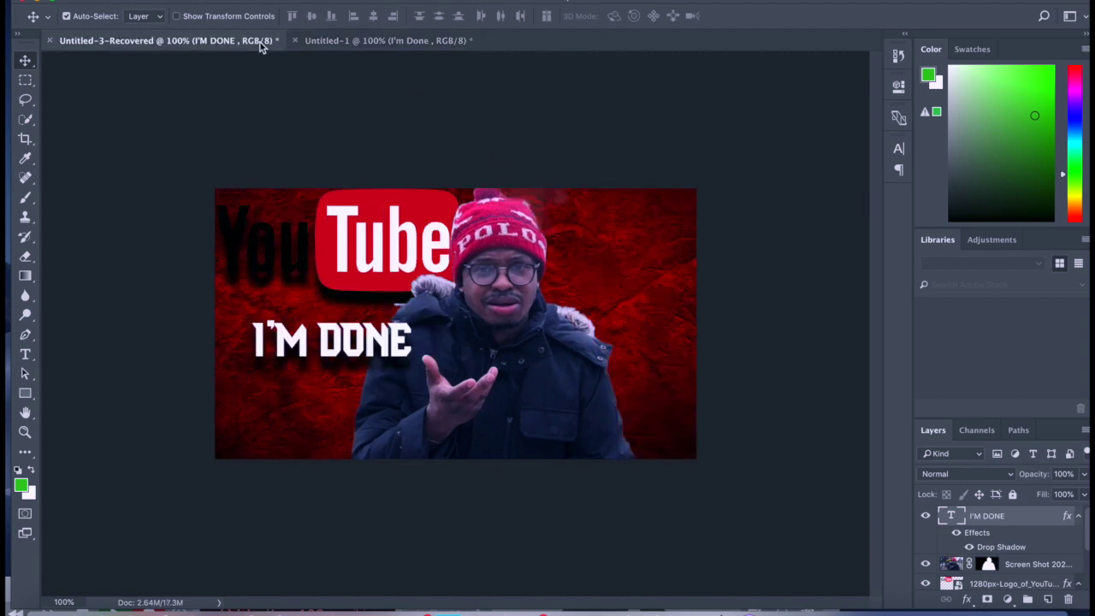
{"action": "left_click", "coordinate": [347, 43]}
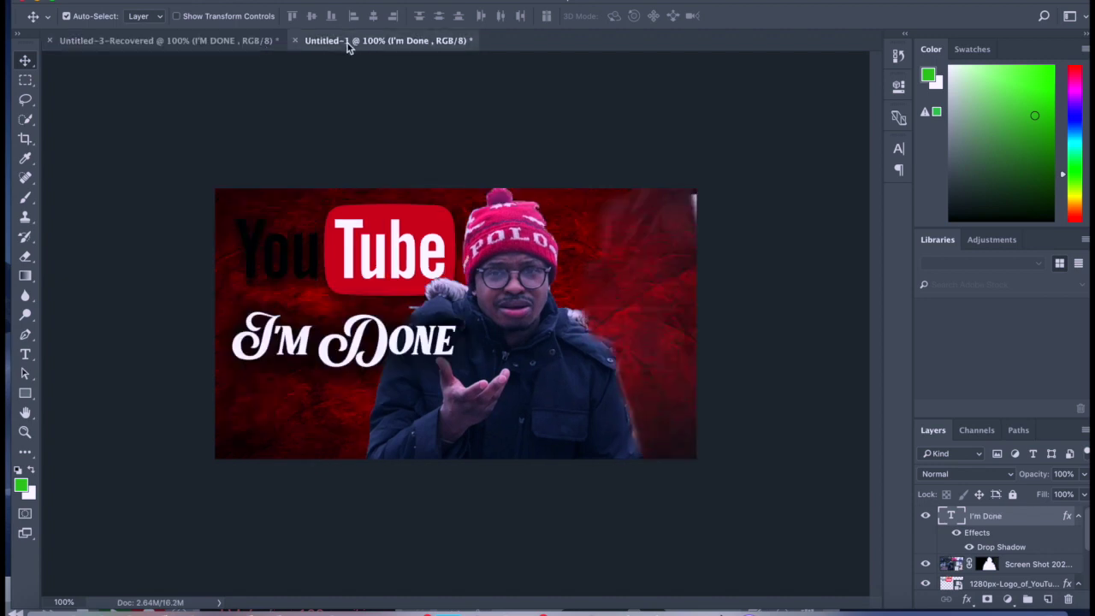
{"action": "left_click", "coordinate": [248, 43]}
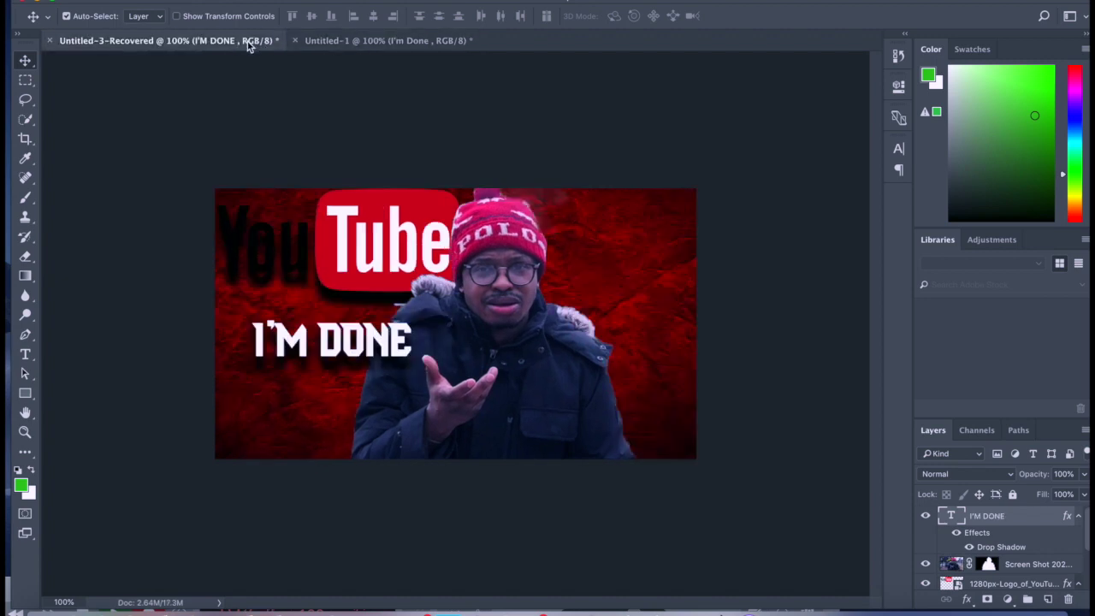
{"action": "left_click", "coordinate": [334, 41]}
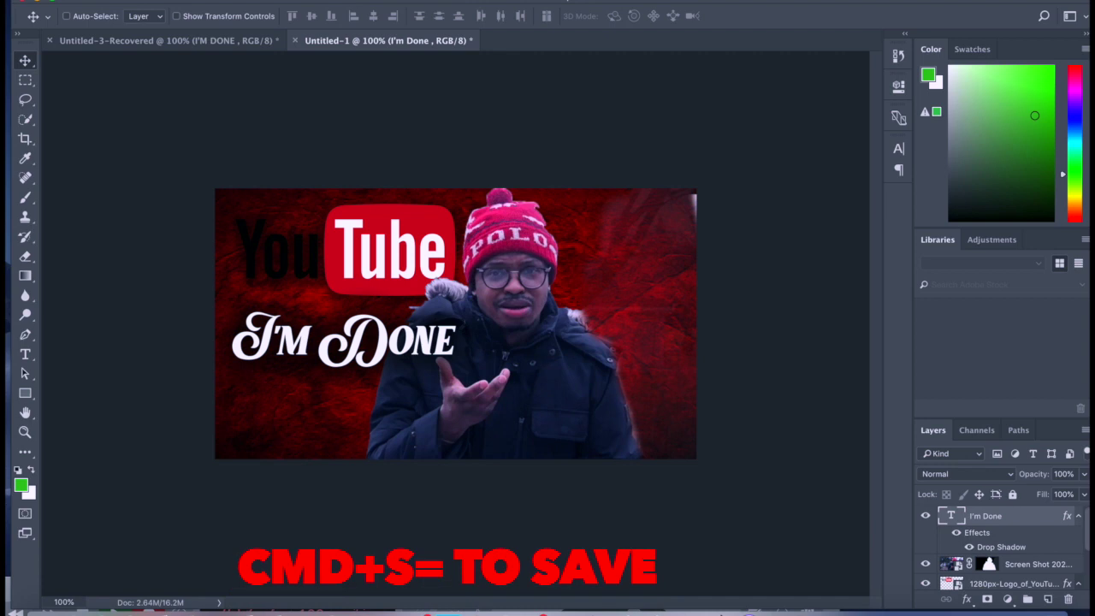
Save the thumbnail as a JPEG named 'youtube' on the iCloud Desktop
{"action": "key", "text": "super+s"}
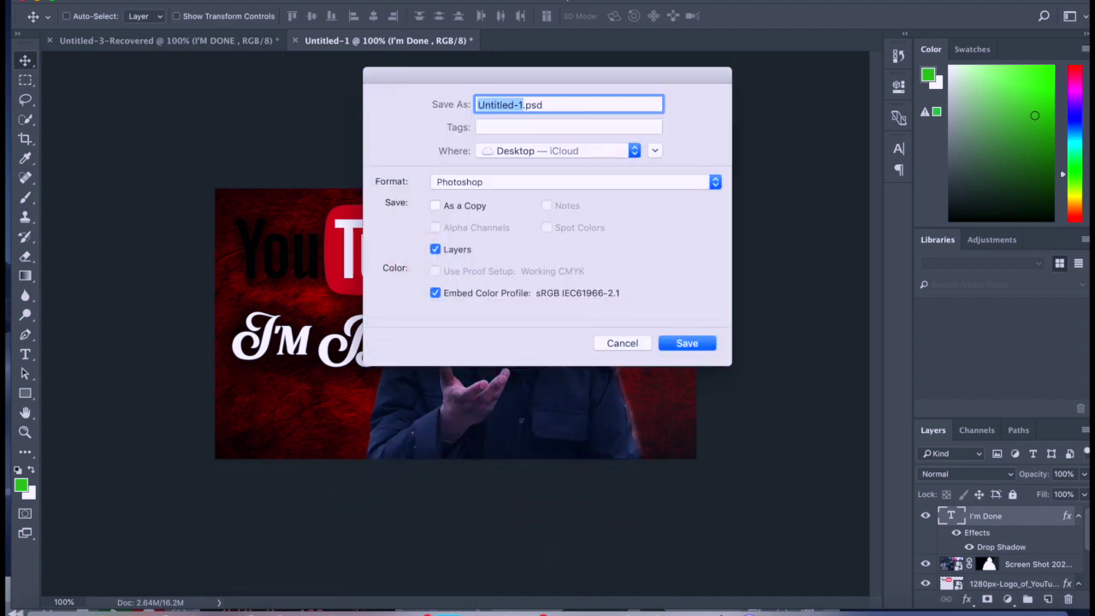
{"action": "type", "text": "you"}
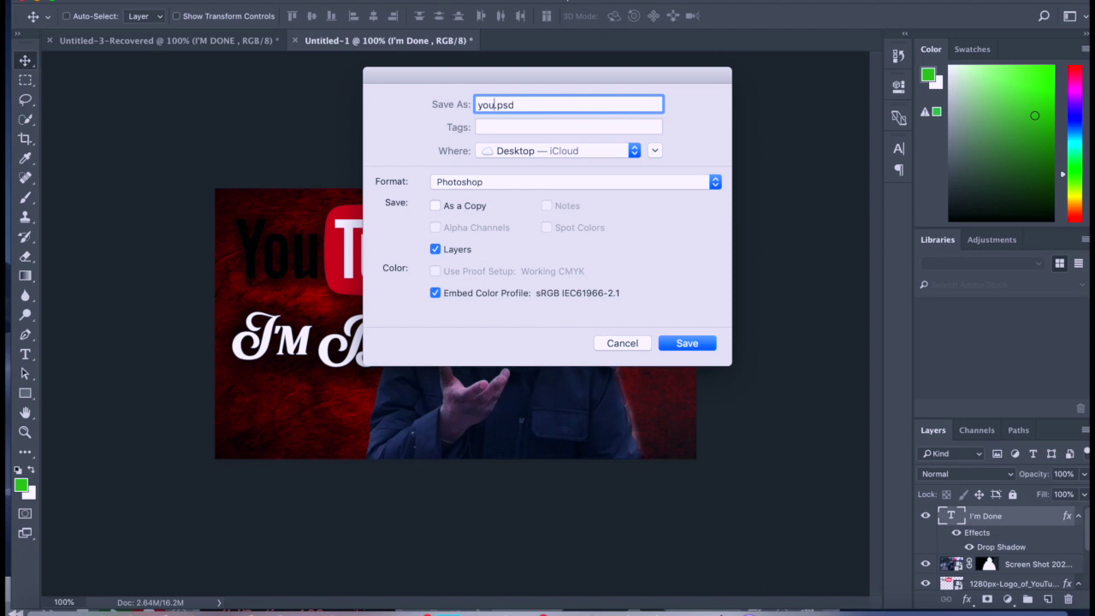
{"action": "type", "text": "tube"}
{"action": "left_click", "coordinate": [617, 152]}
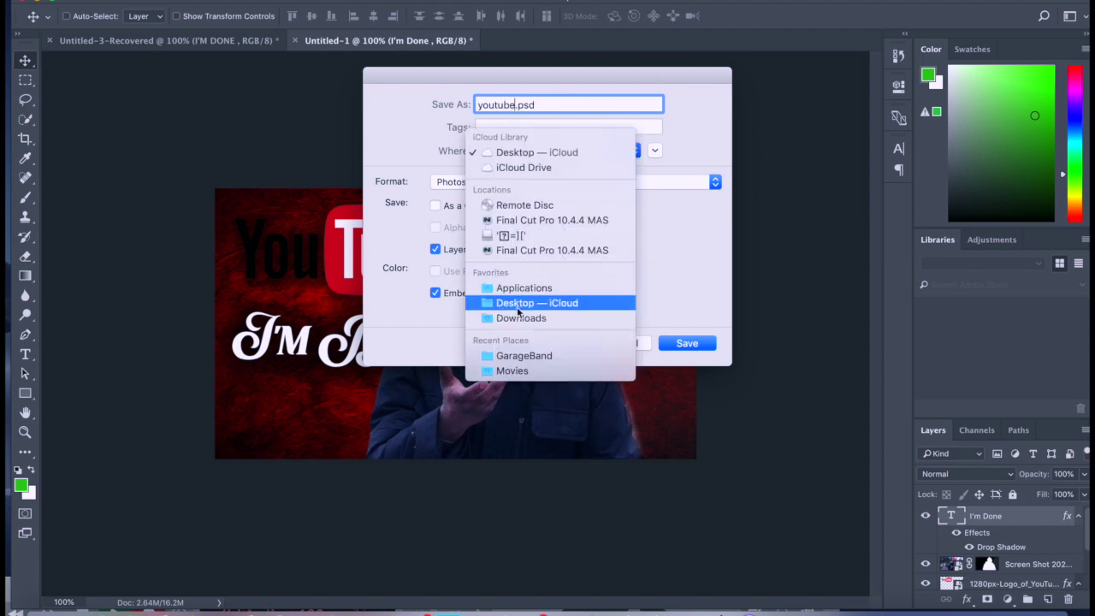
{"action": "left_click", "coordinate": [521, 304]}
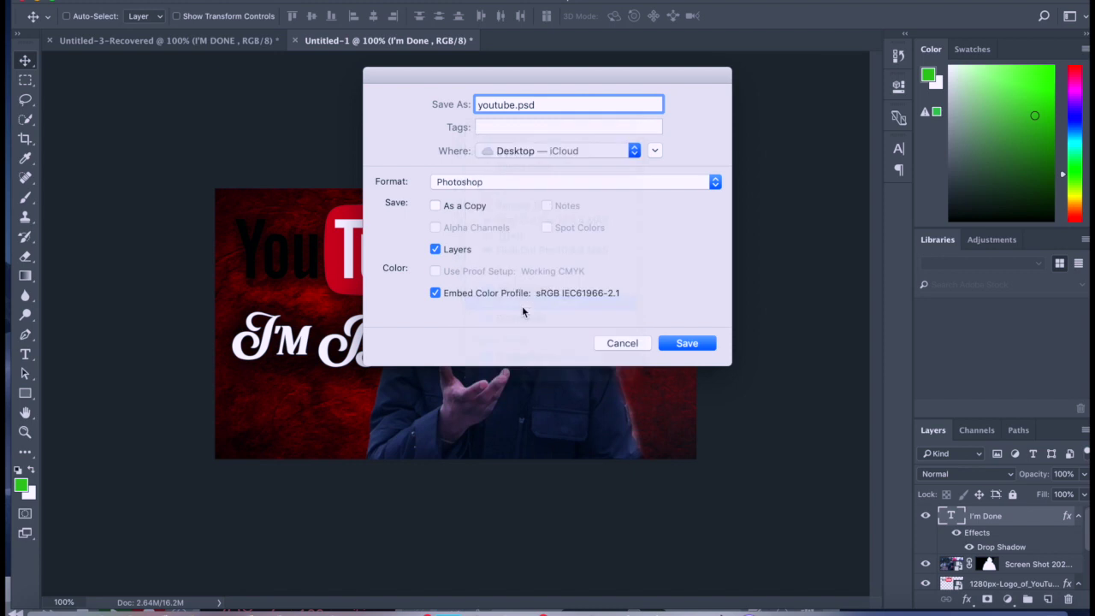
{"action": "left_click", "coordinate": [512, 182]}
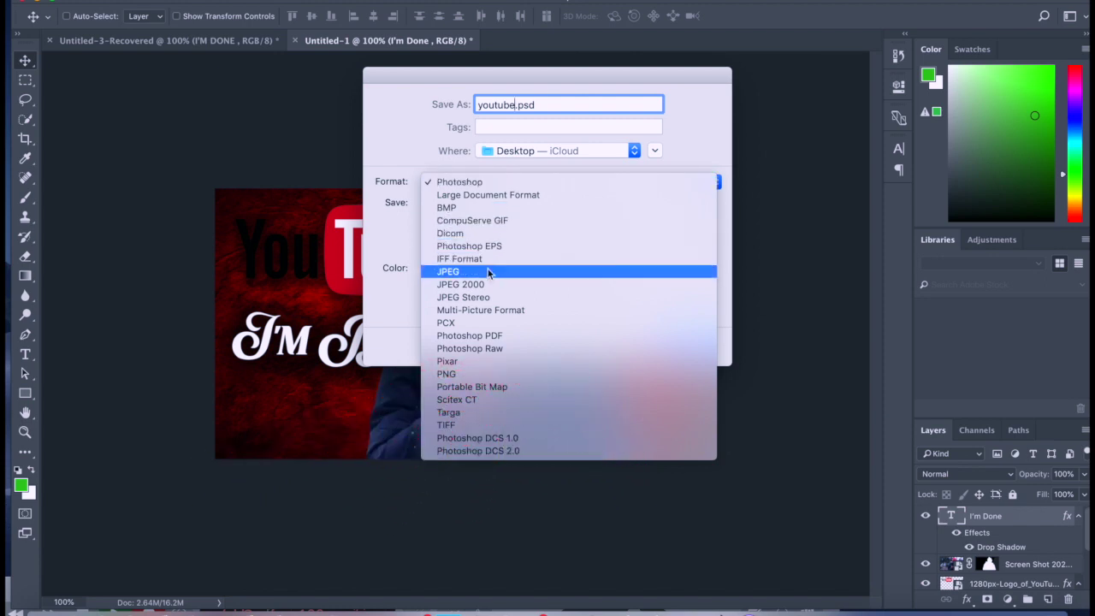
{"action": "left_click", "coordinate": [489, 272]}
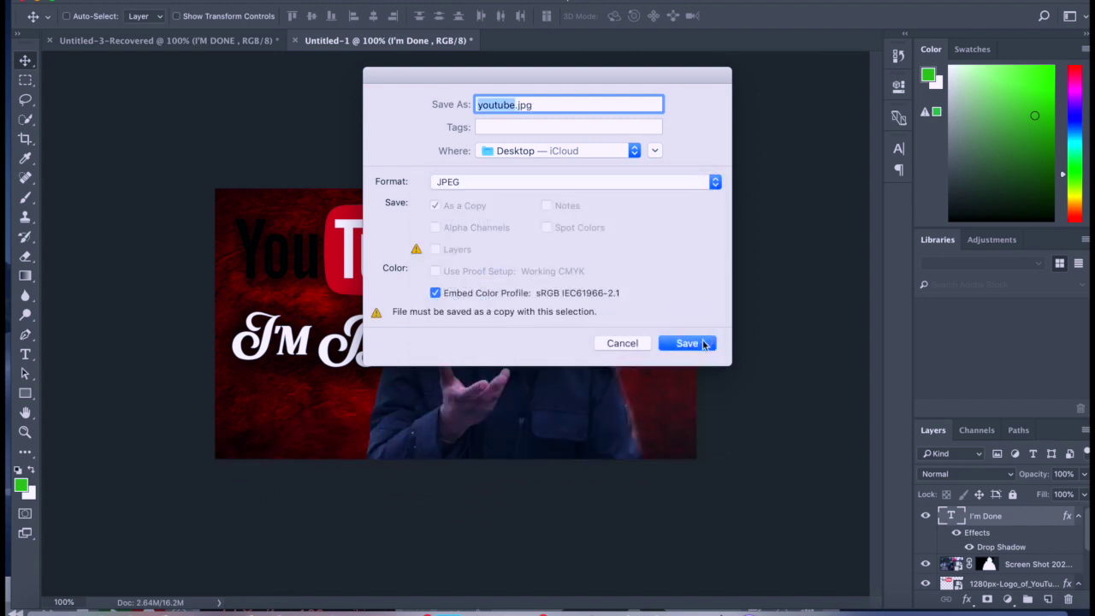
{"action": "left_click", "coordinate": [704, 344]}
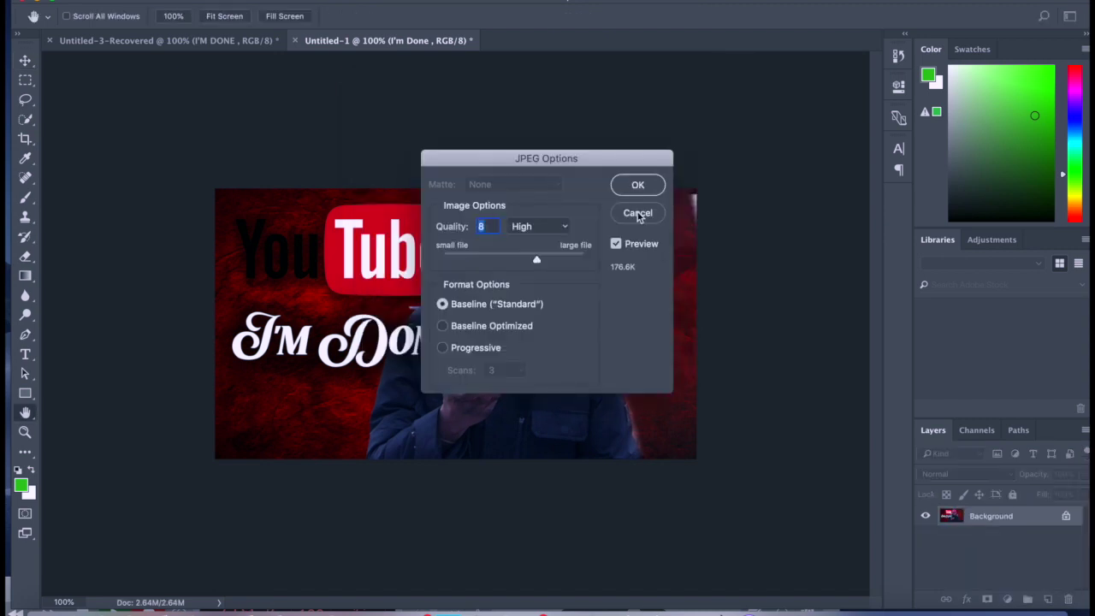
Accept the JPEG options, then view Pop.jpg in Preview zoomed out to fit
{"action": "left_click", "coordinate": [637, 214]}
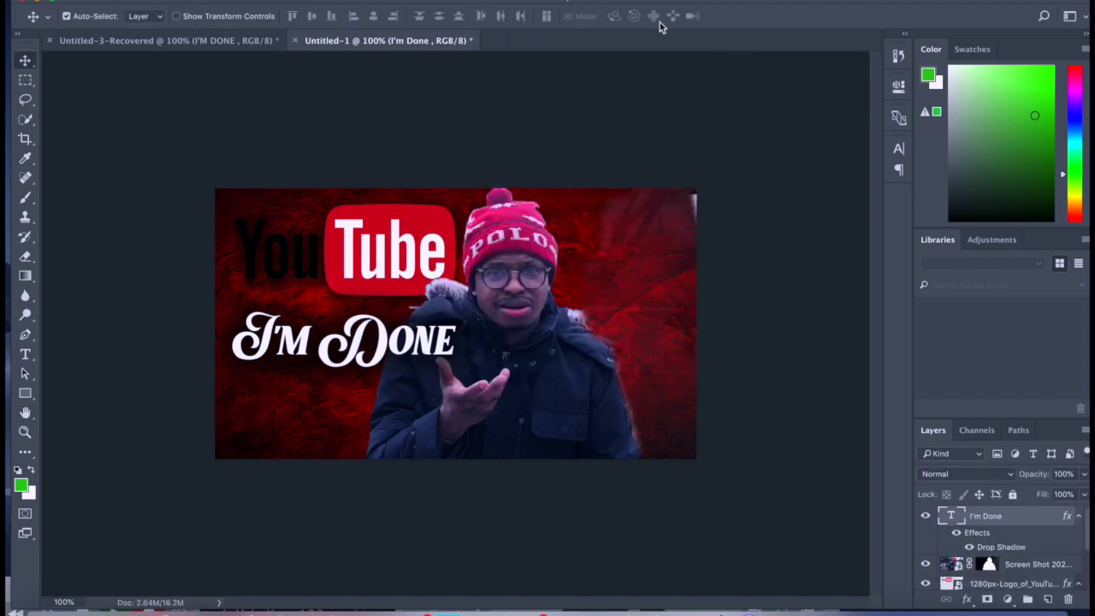
{"action": "mouse_move", "coordinate": [660, 7]}
{"action": "left_mouse_down"}
{"action": "mouse_move", "coordinate": [651, 191]}
{"action": "mouse_move", "coordinate": [514, 2]}
{"action": "left_mouse_up"}
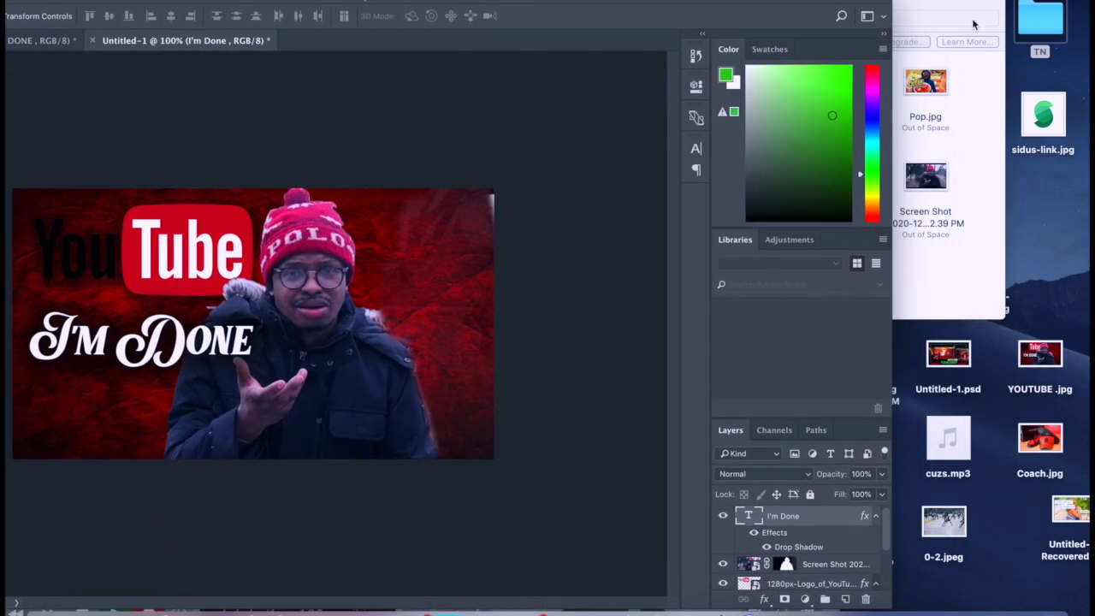
{"action": "left_click", "coordinate": [970, 20]}
{"action": "left_click", "coordinate": [951, 143]}
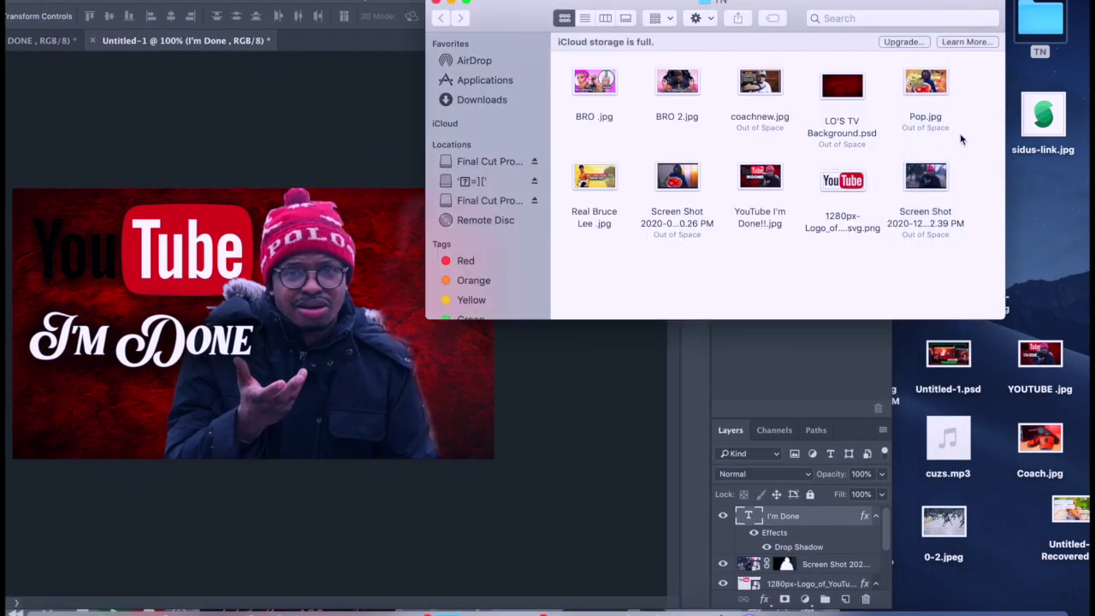
{"action": "double_click", "coordinate": [927, 85]}
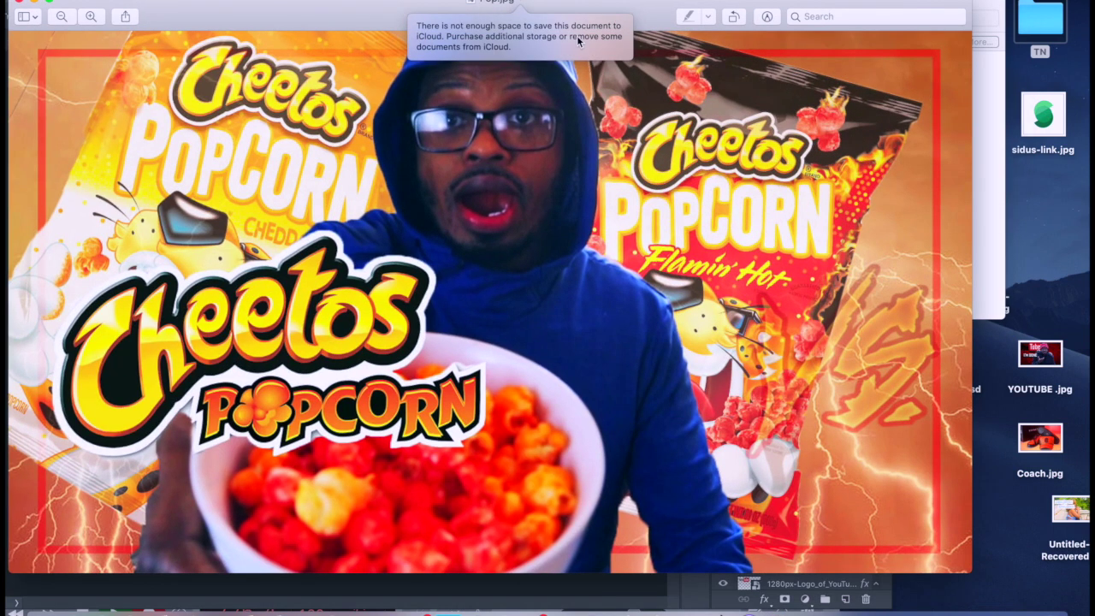
{"action": "key", "text": "super+minus"}
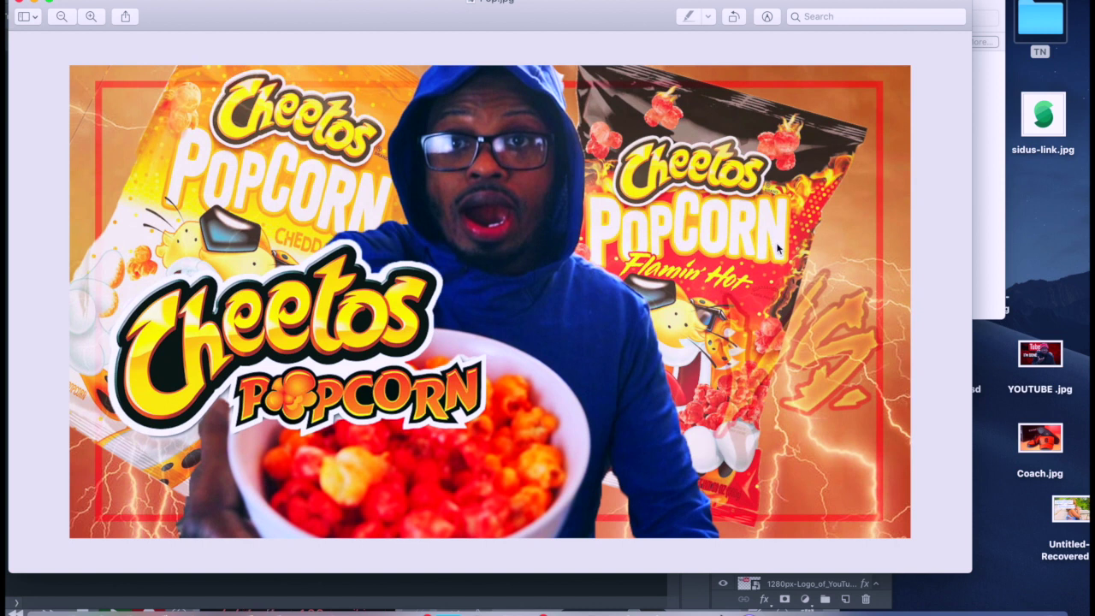
Open coachnew.jpg for reference, then hide Preview to return to Photoshop
{"action": "left_click", "coordinate": [1001, 172]}
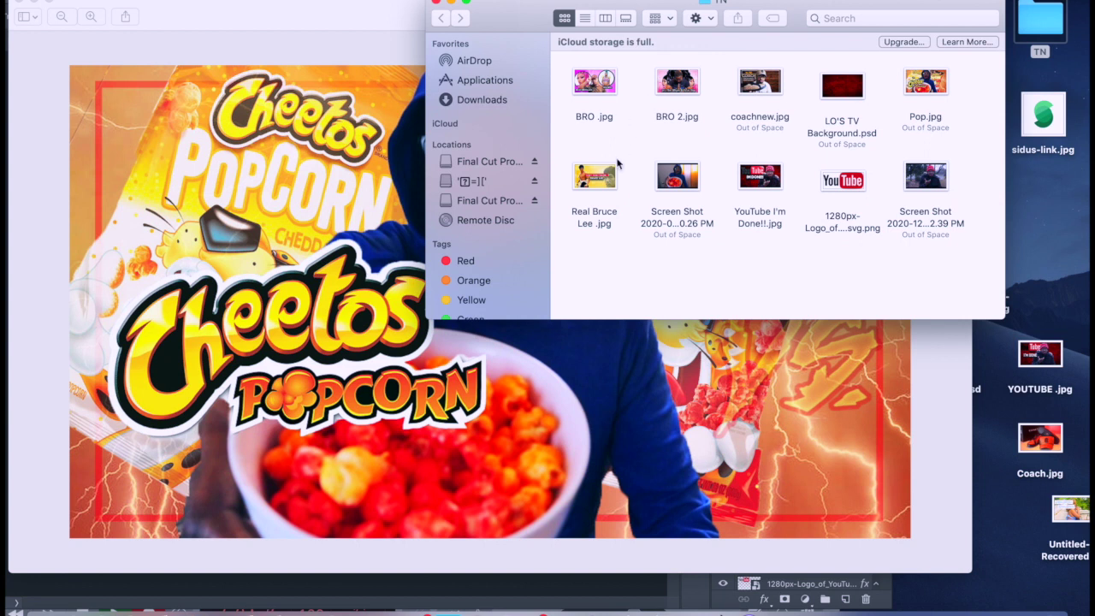
{"action": "double_click", "coordinate": [760, 84]}
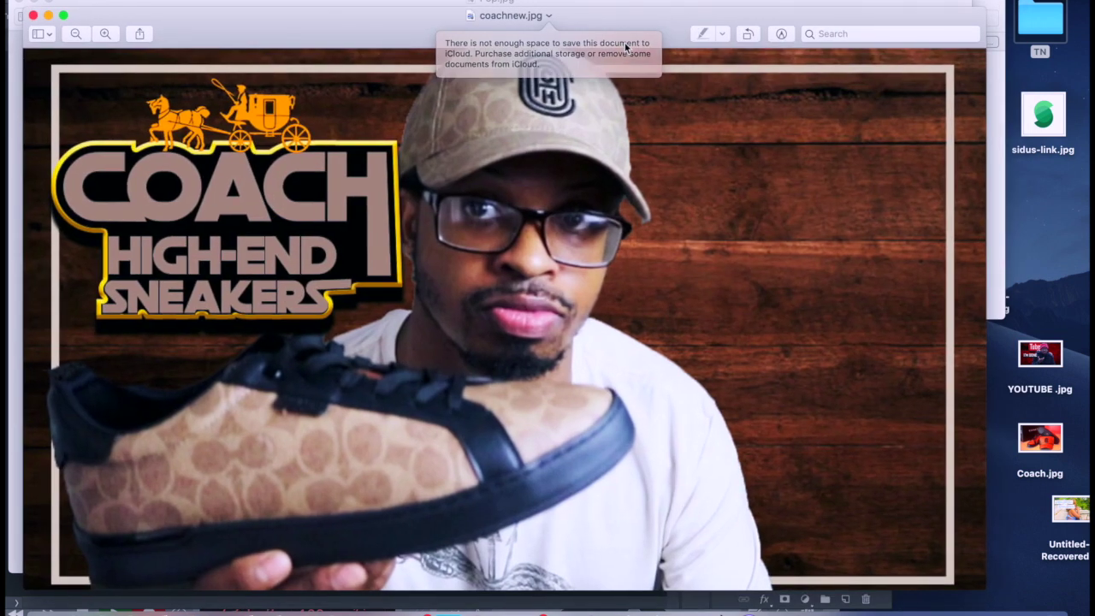
{"action": "key", "text": "super+w"}
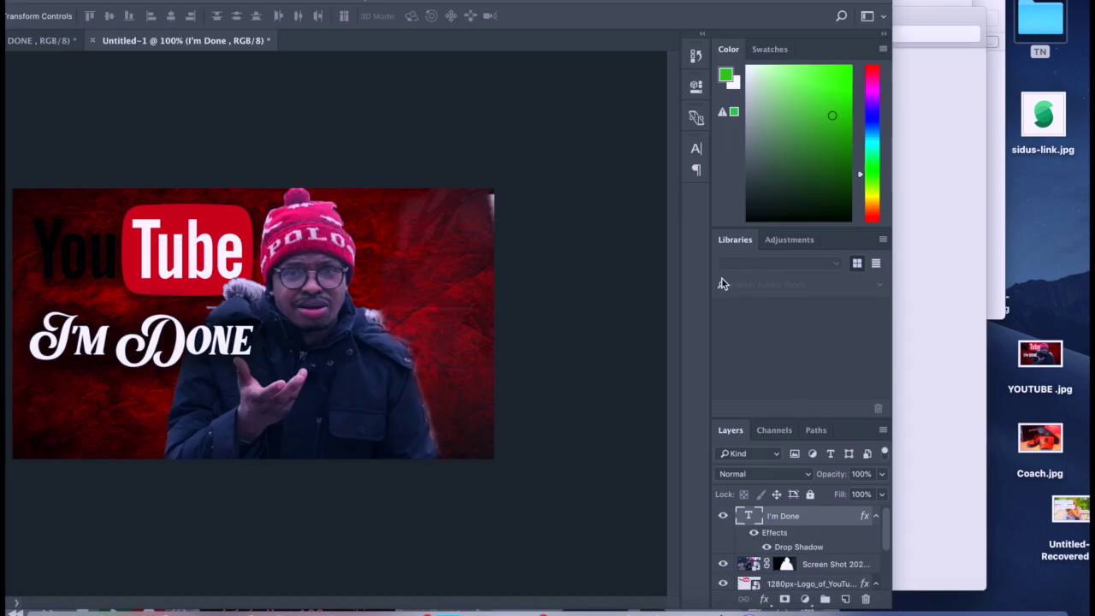
Place coachnew.jpg beside the I'M DONE thumbnail, then close coachnew.jpg and Pop.jpg
{"action": "left_click", "coordinate": [928, 325]}
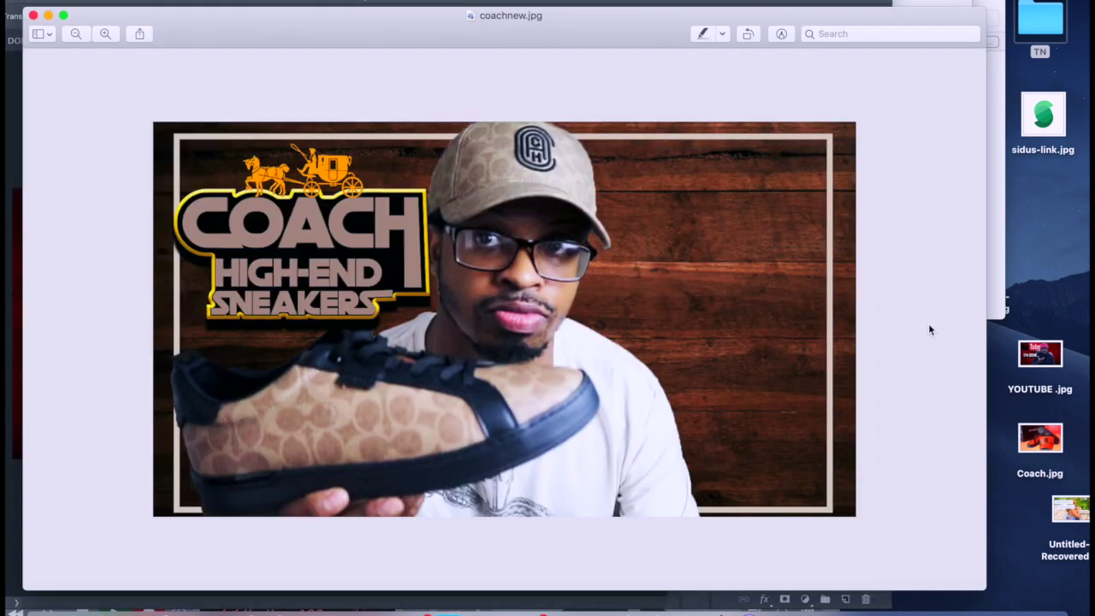
{"action": "left_click_drag", "start_coordinate": [593, 9], "coordinate": [989, 77]}
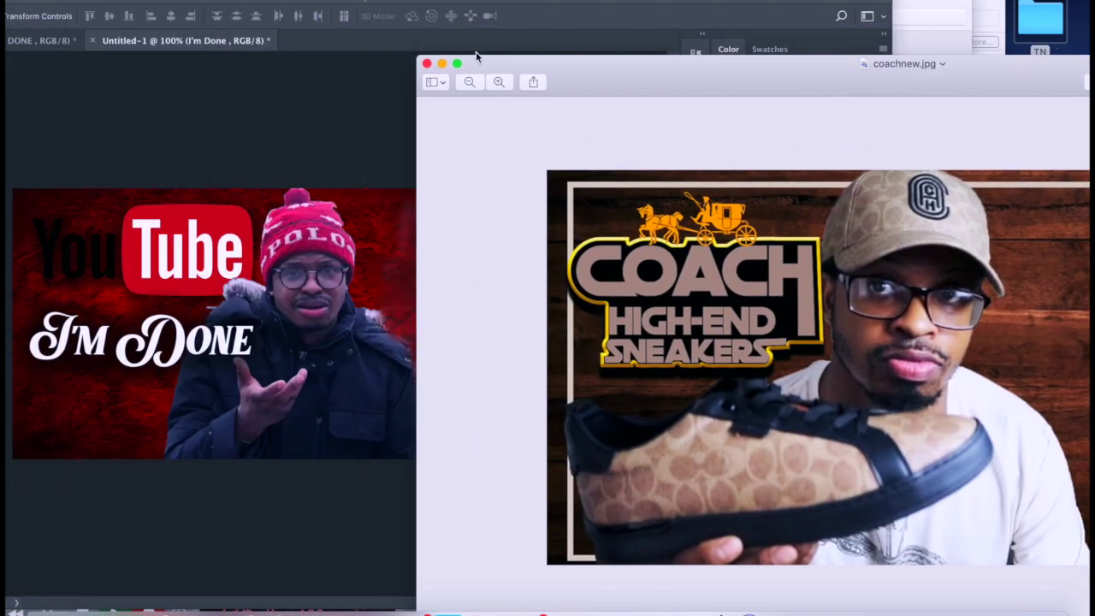
{"action": "left_click", "coordinate": [427, 63]}
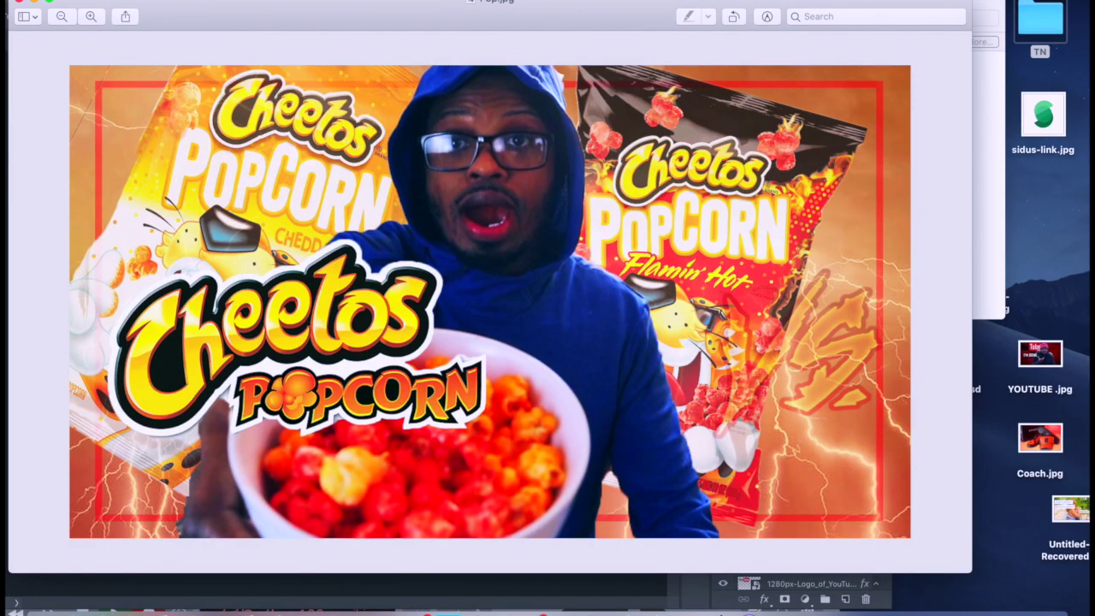
{"action": "left_click", "coordinate": [20, 2]}
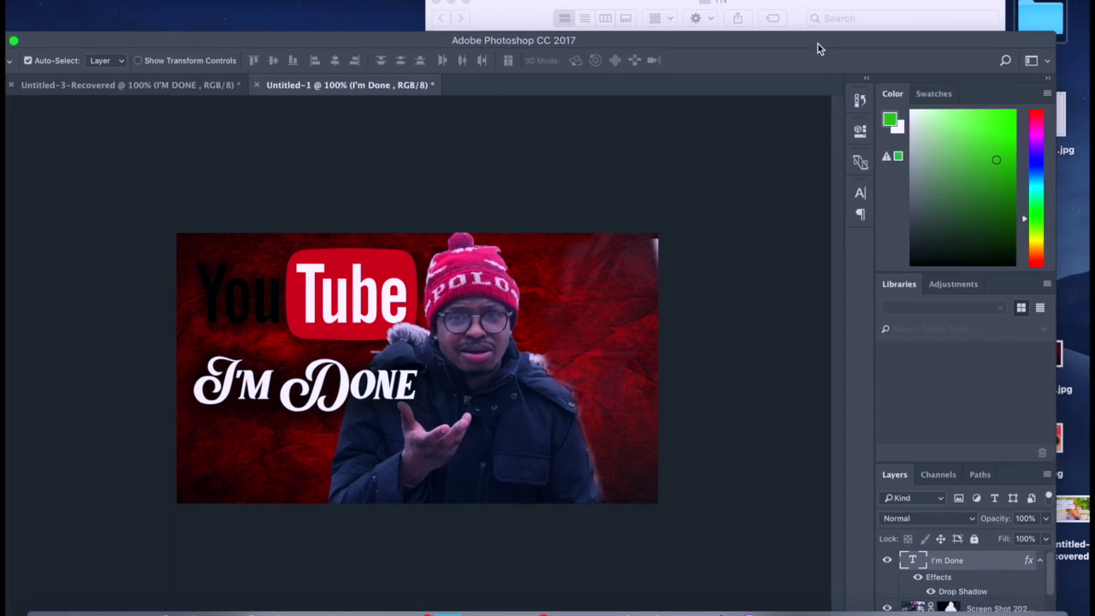
View BRO 2.jpg zoomed out in Preview, then close it
{"action": "left_click", "coordinate": [818, 6]}
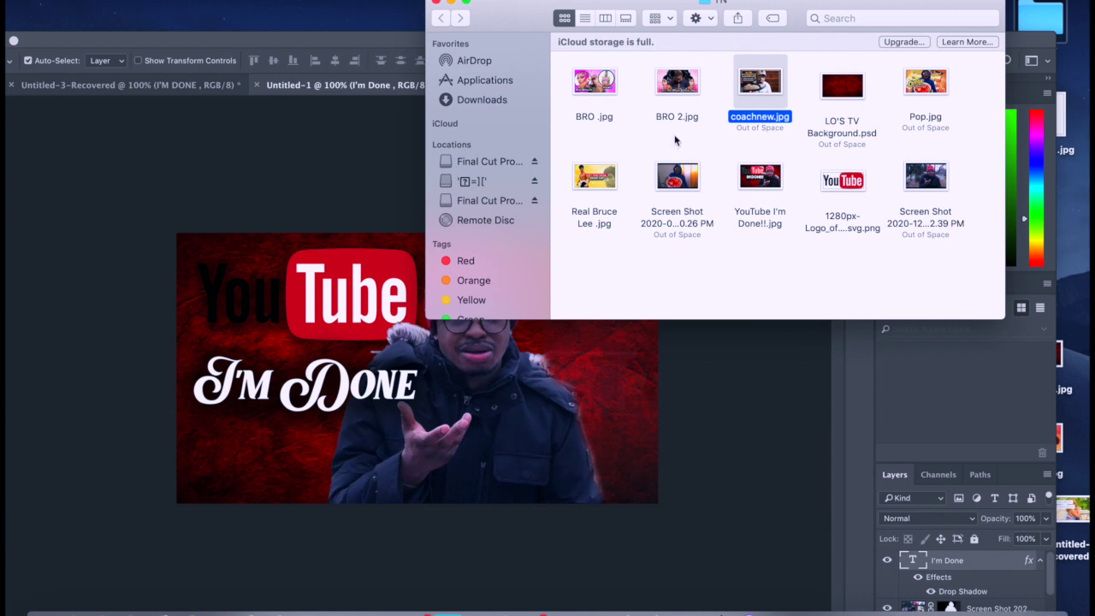
{"action": "left_click", "coordinate": [673, 99]}
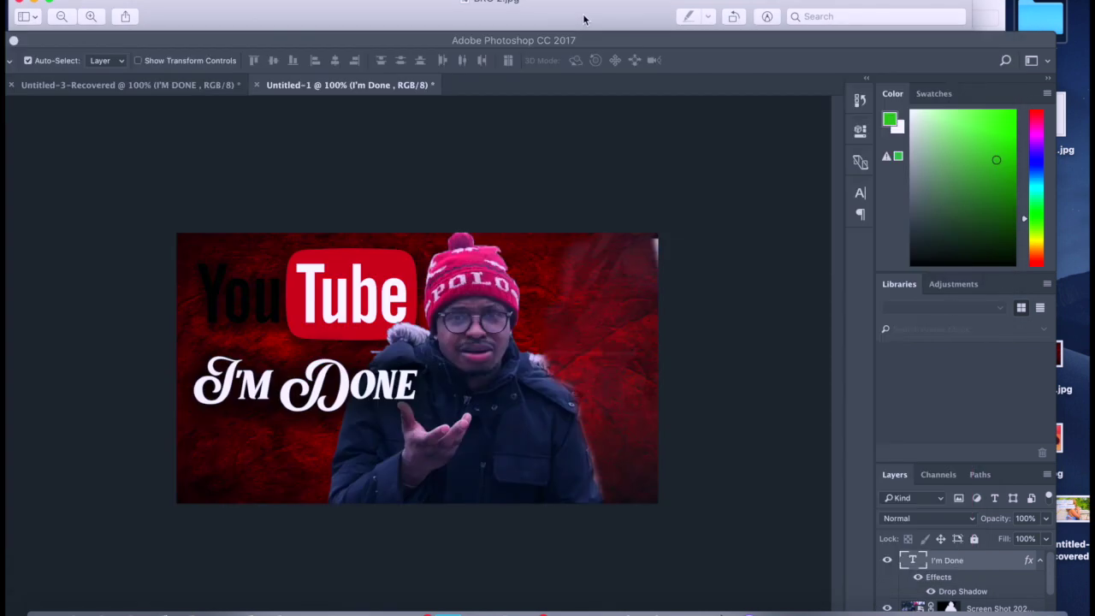
{"action": "left_click", "coordinate": [584, 19]}
{"action": "key", "text": "super+minus"}
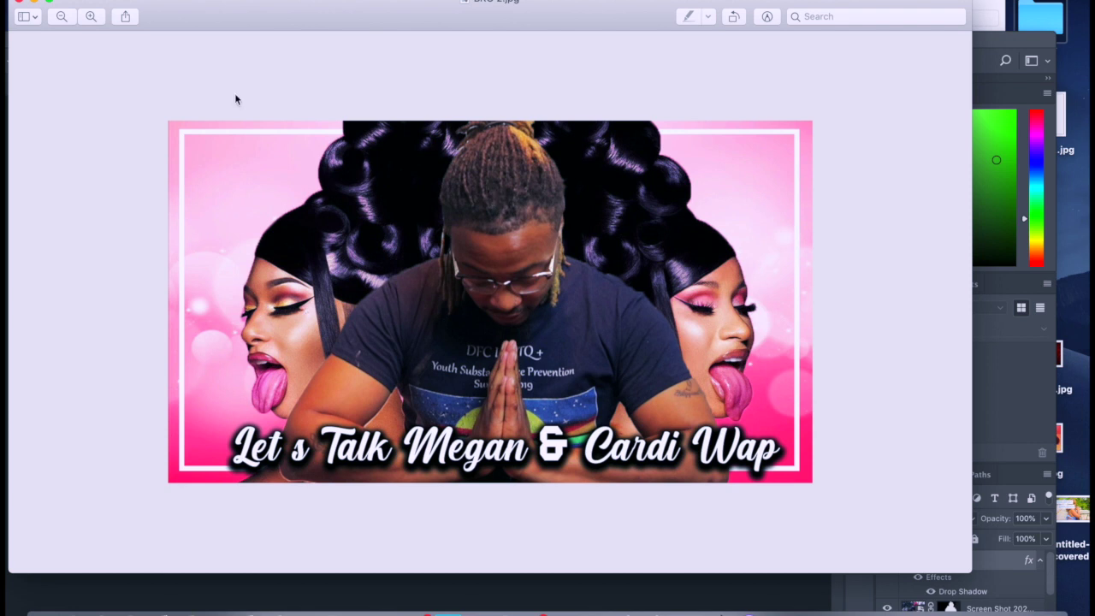
{"action": "left_click", "coordinate": [18, 3]}
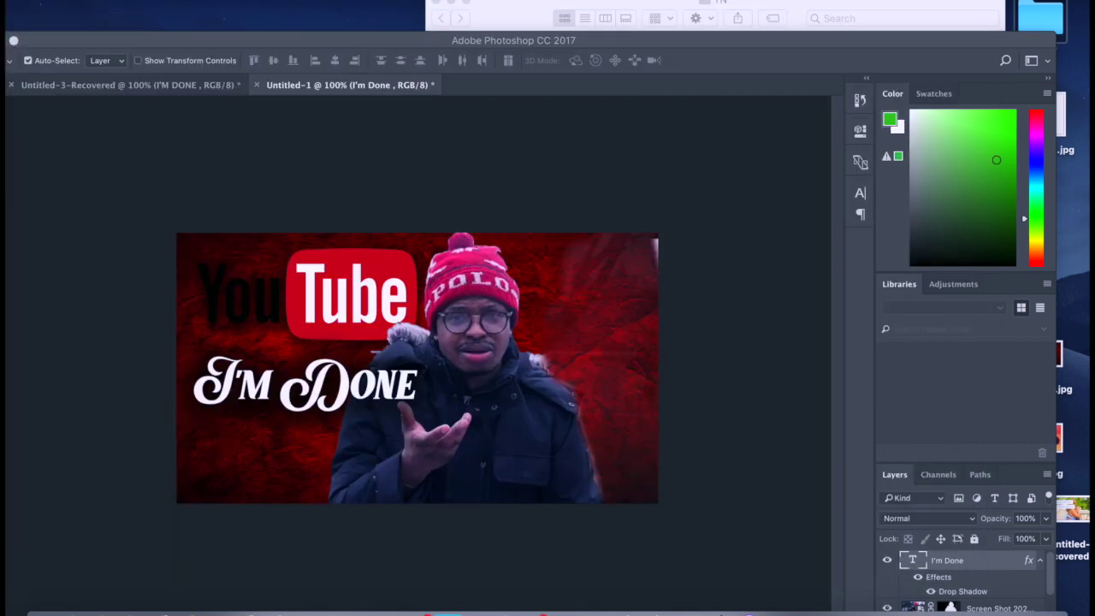
View and close BRO .jpg, then open Real Bruce Lee .jpg zoomed out to fit
{"action": "left_click", "coordinate": [530, 7]}
{"action": "double_click", "coordinate": [594, 89]}
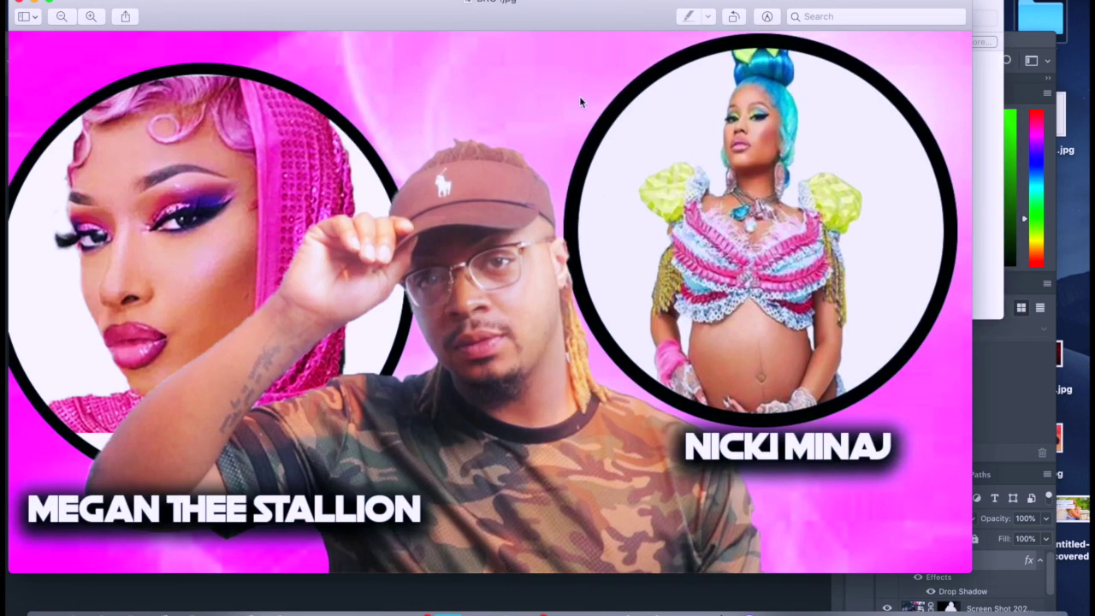
{"action": "key", "text": "super+minus"}
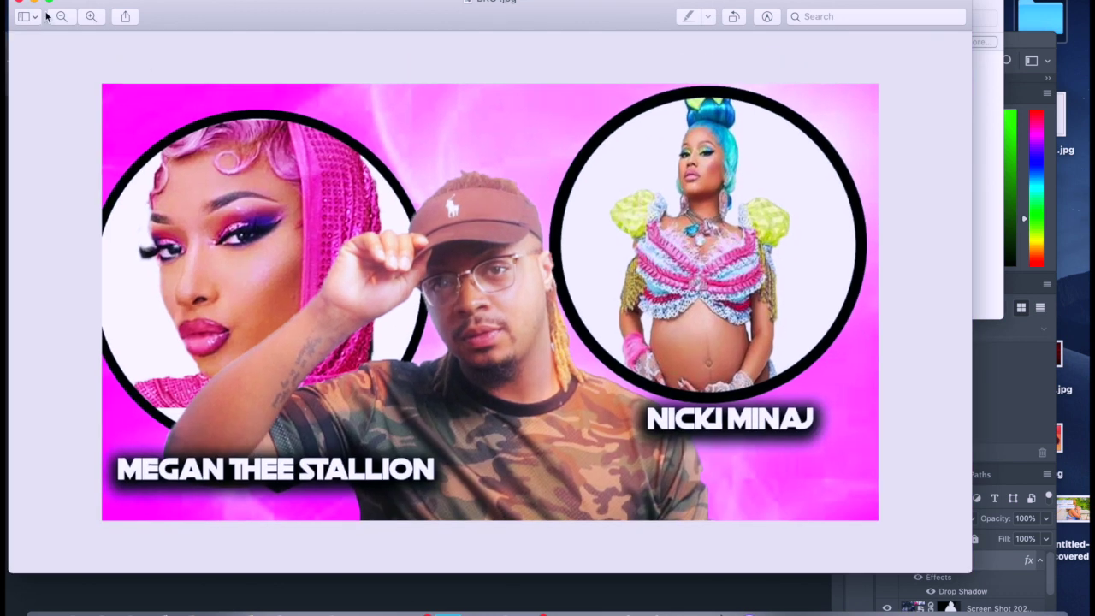
{"action": "left_click", "coordinate": [19, 4]}
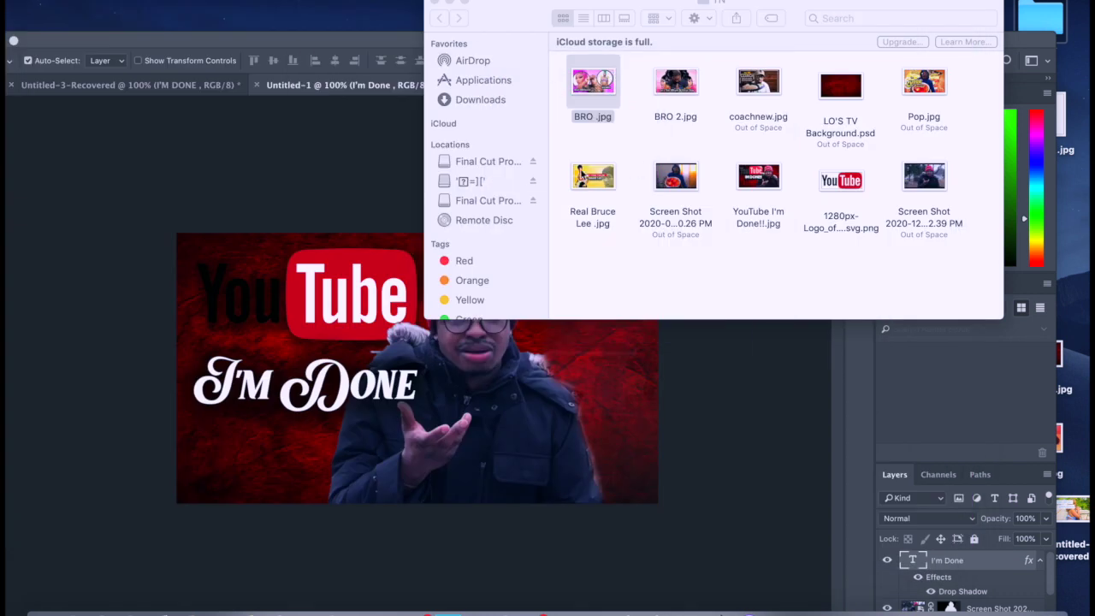
{"action": "double_click", "coordinate": [579, 172]}
{"action": "key", "text": "super+minus"}
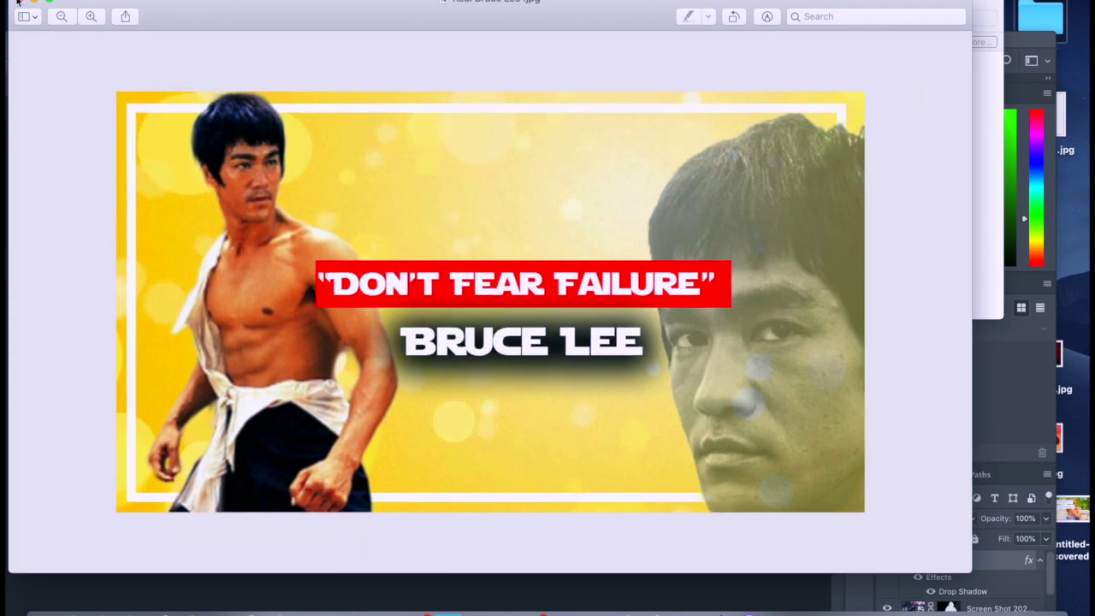
Close the Bruce Lee image and drag the TN folder window right, clear of the canvas
{"action": "left_click", "coordinate": [18, 3]}
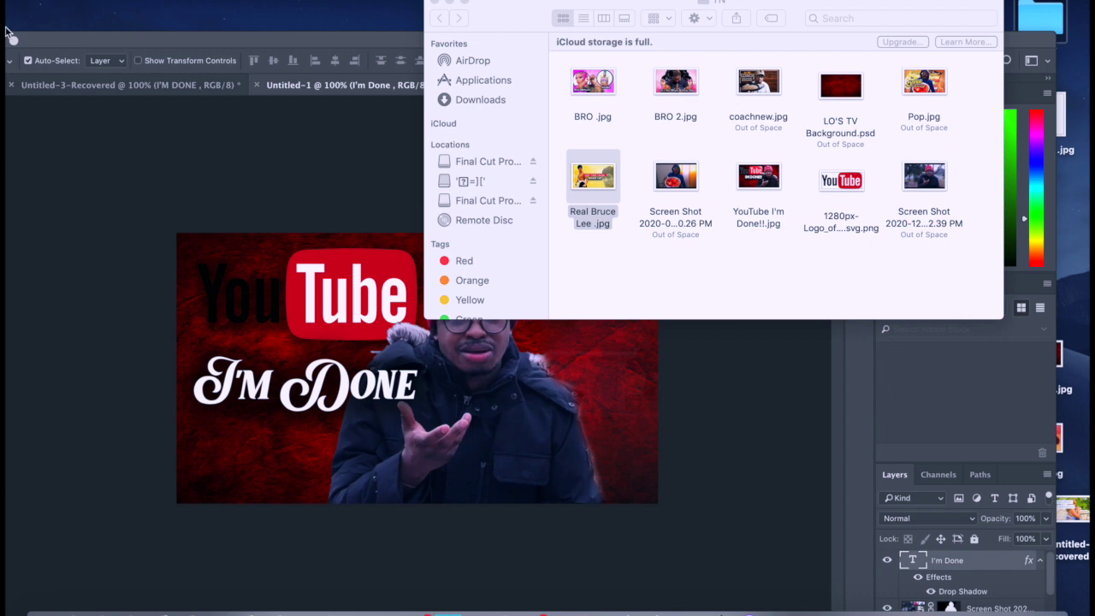
{"action": "left_click", "coordinate": [286, 438]}
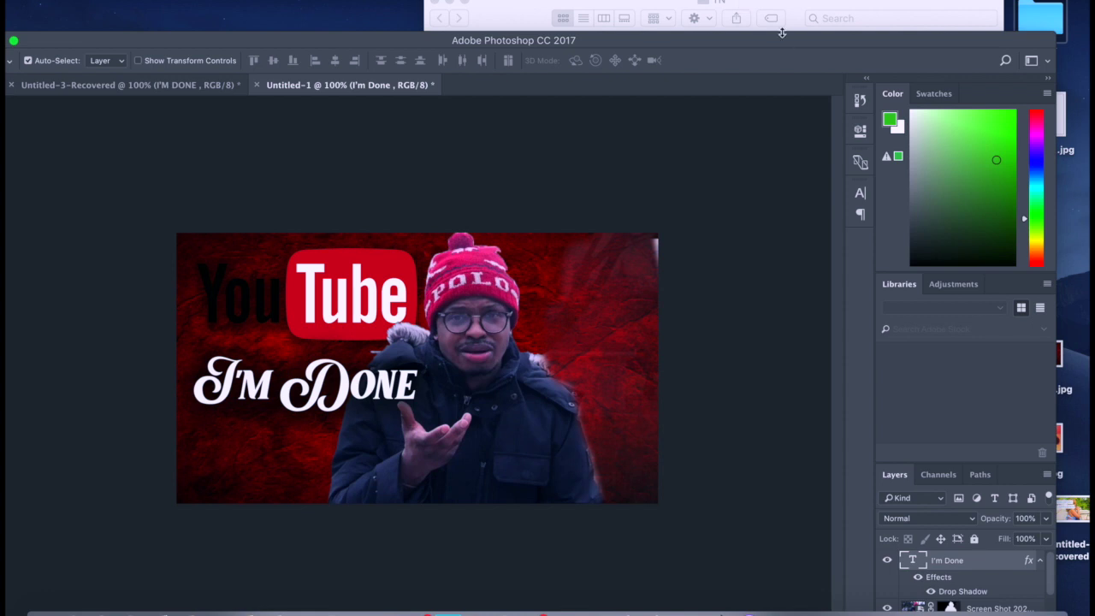
{"action": "left_click", "coordinate": [785, 6]}
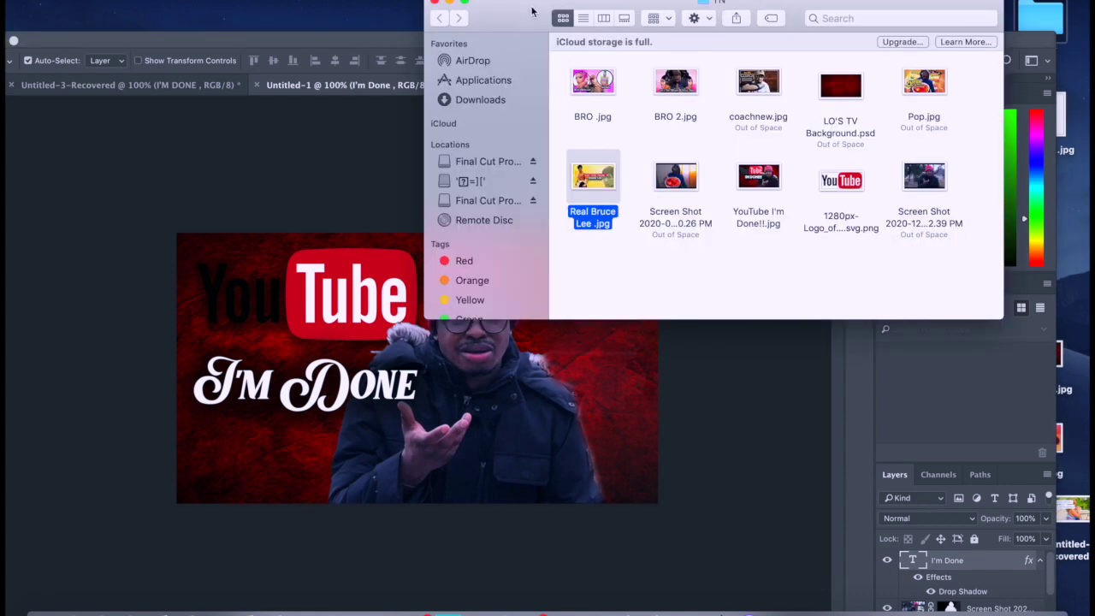
{"action": "left_click_drag", "start_coordinate": [531, 11], "coordinate": [570, 7]}
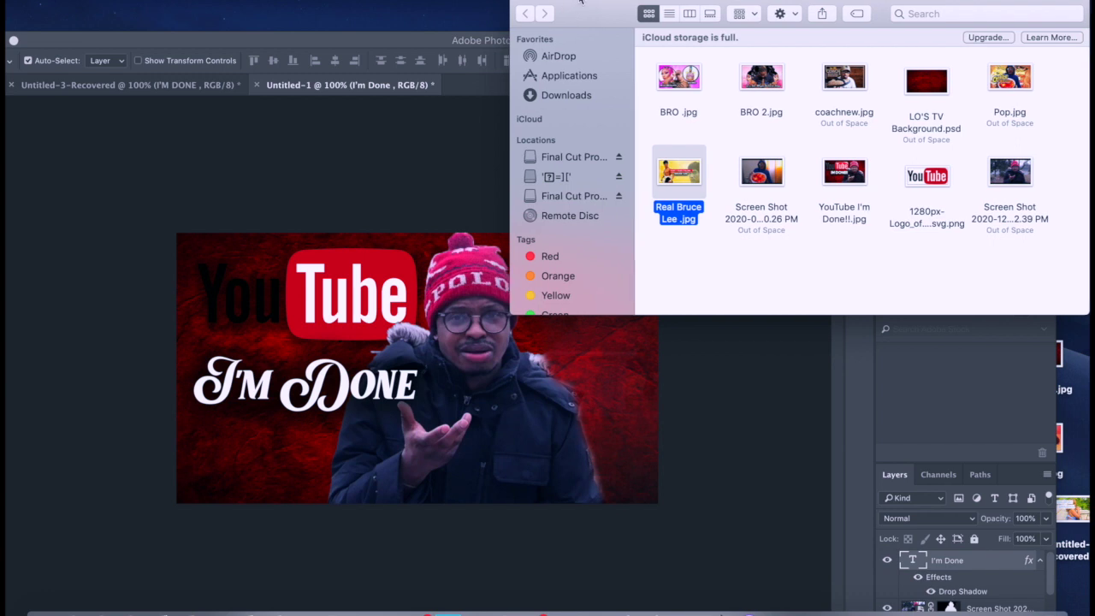
{"action": "left_click_drag", "start_coordinate": [591, 13], "coordinate": [679, 13]}
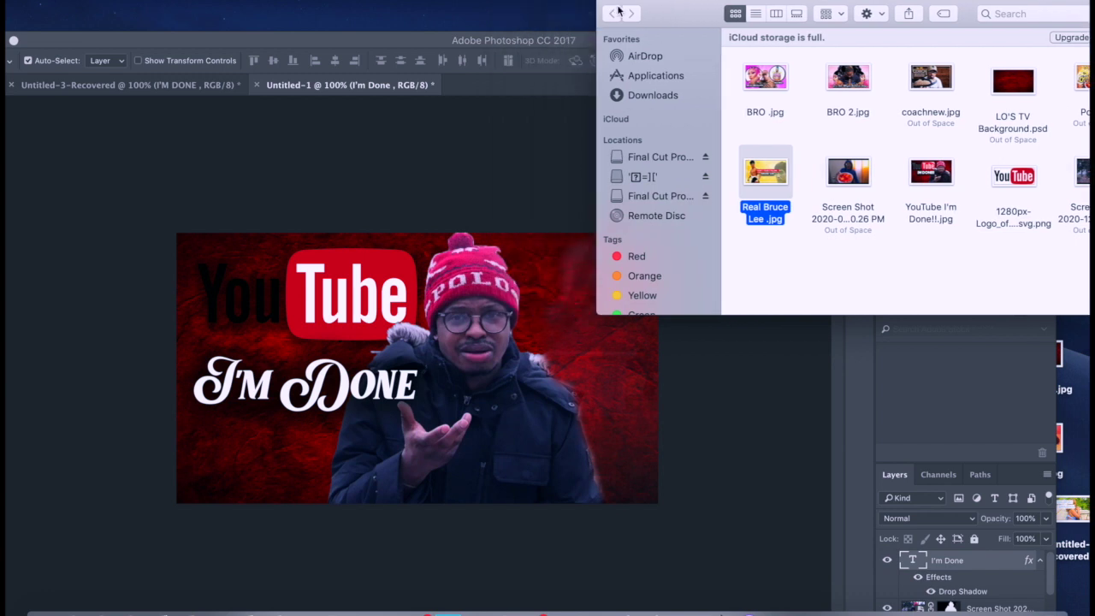